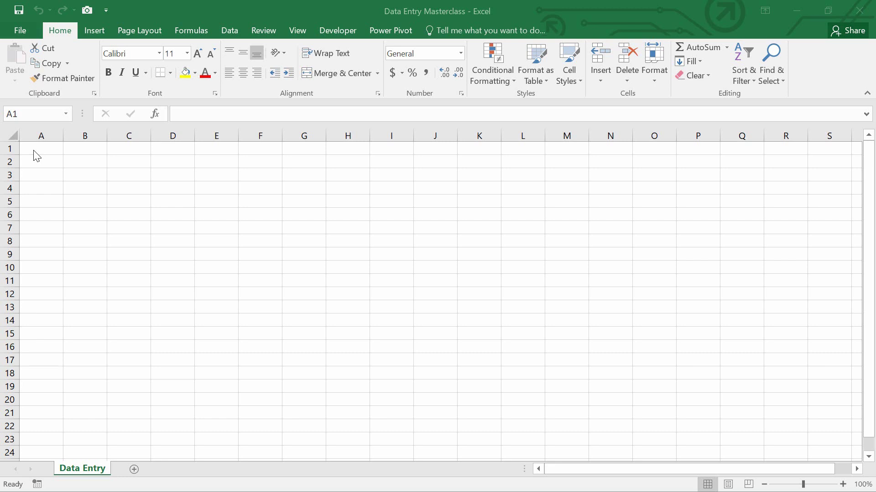
# Open Excel Options at the Customize Ribbon page.
pyautogui.click(18, 26)
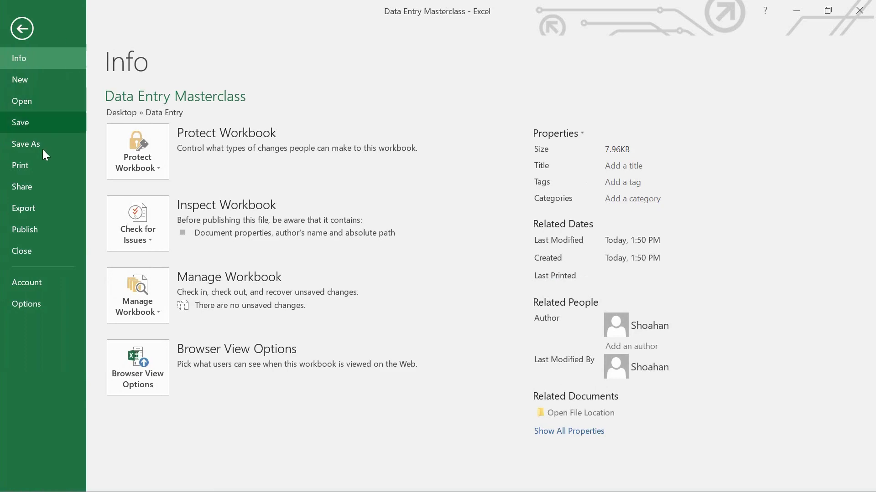
pyautogui.click(27, 305)
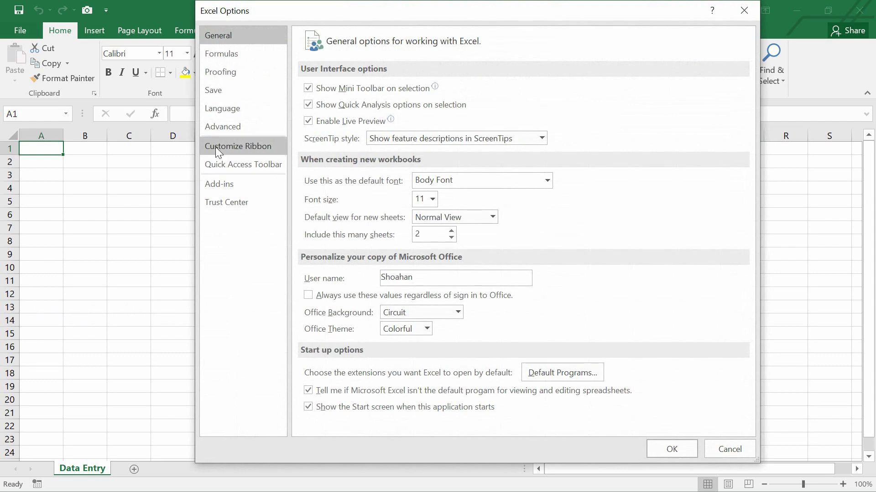
pyautogui.click(241, 149)
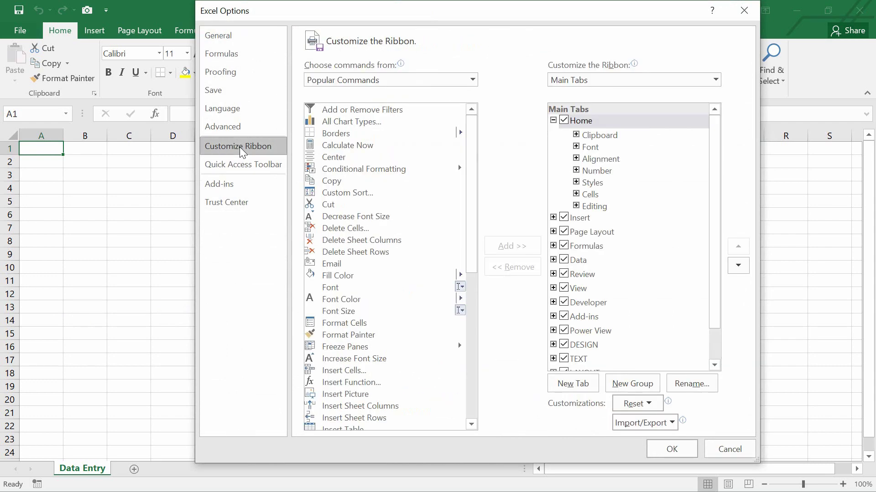
pyautogui.moveTo(716, 182); pyautogui.dragTo(709, 221)
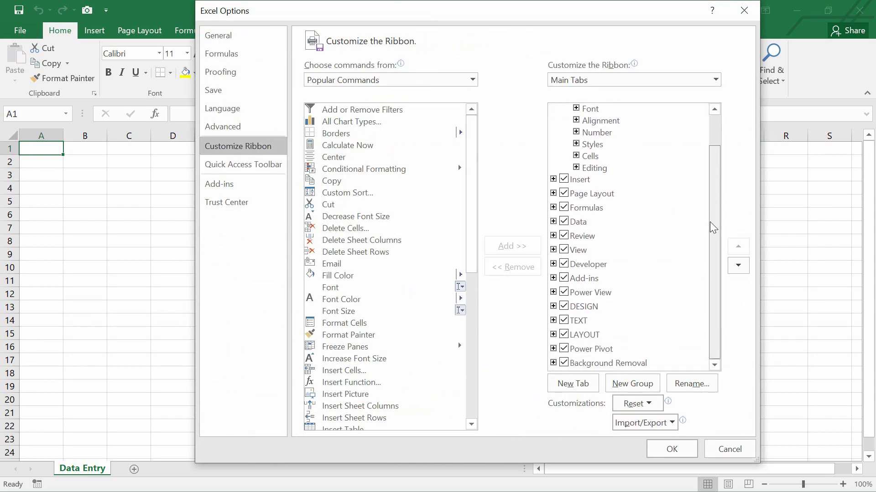
# Add a custom tab after Power Pivot, rename it 'Data Entry', and select its new group.
pyautogui.click(590, 350)
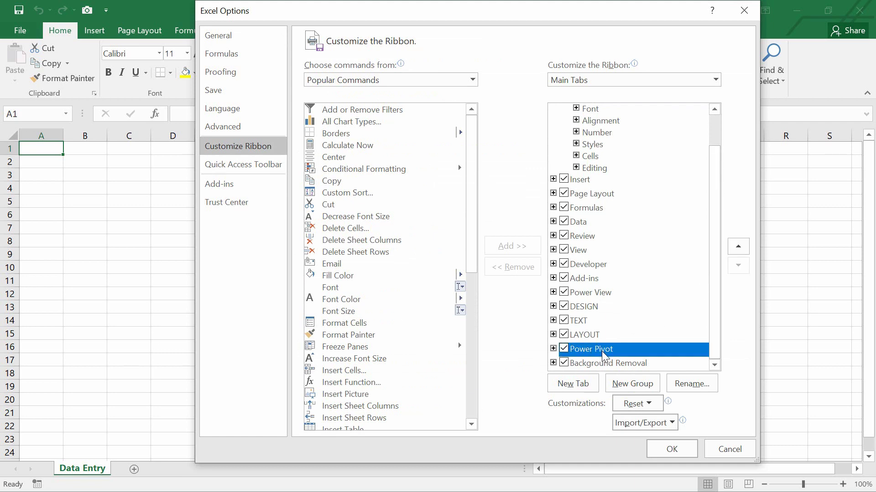
pyautogui.click(575, 385)
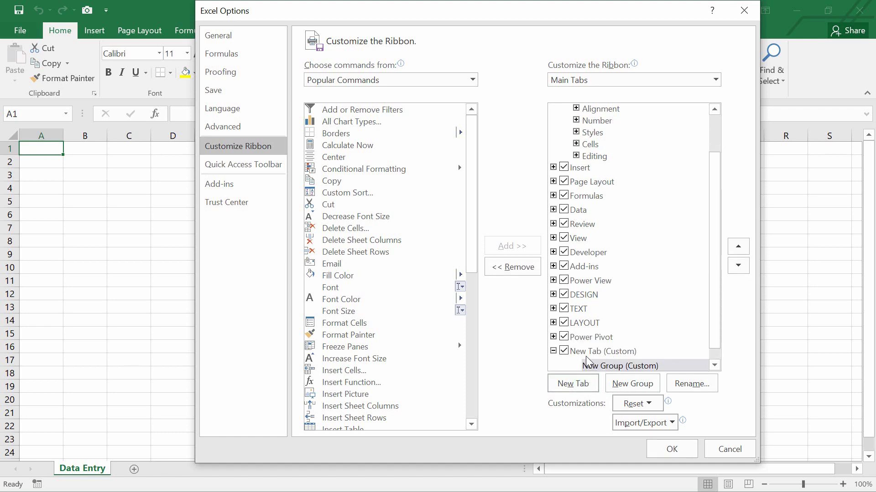
pyautogui.click(592, 352)
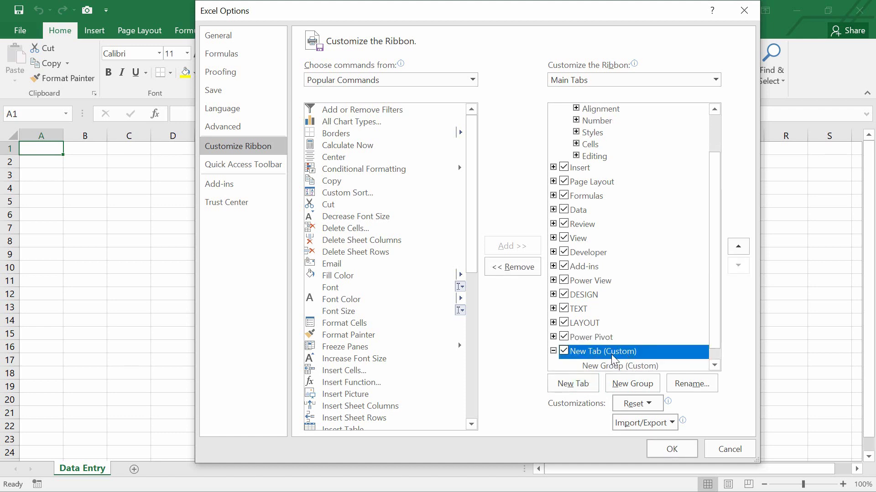
pyautogui.click(691, 384)
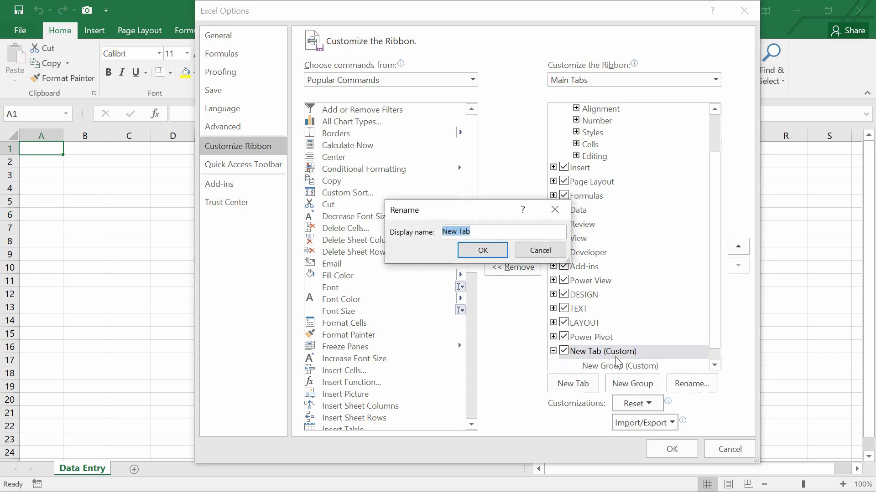
pyautogui.write('Data Entry')
pyautogui.click(489, 252)
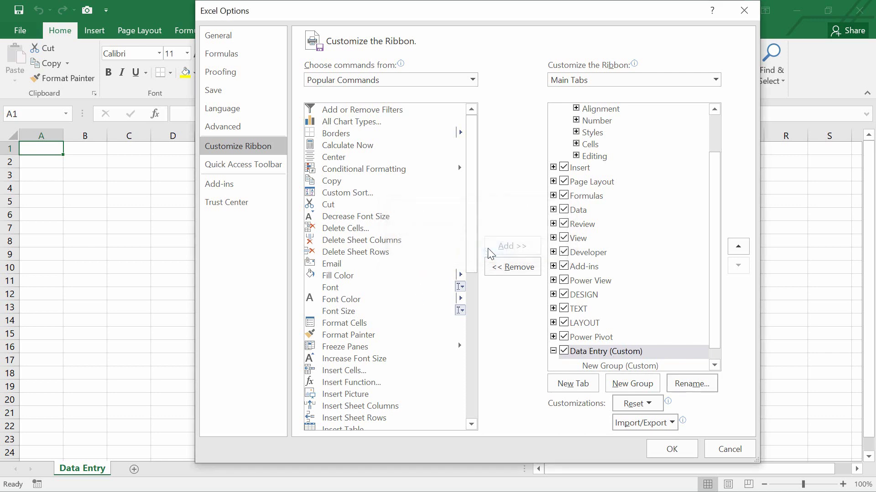
pyautogui.scroll(-1, 637, 338)
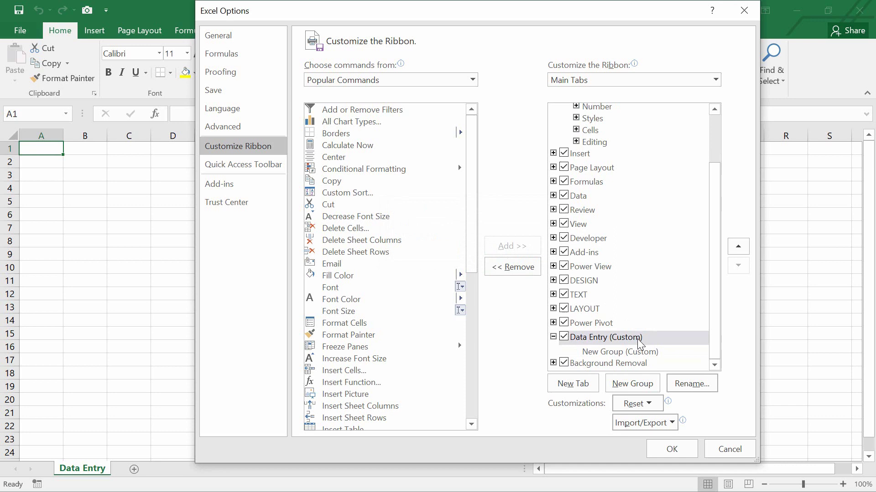
pyautogui.click(614, 355)
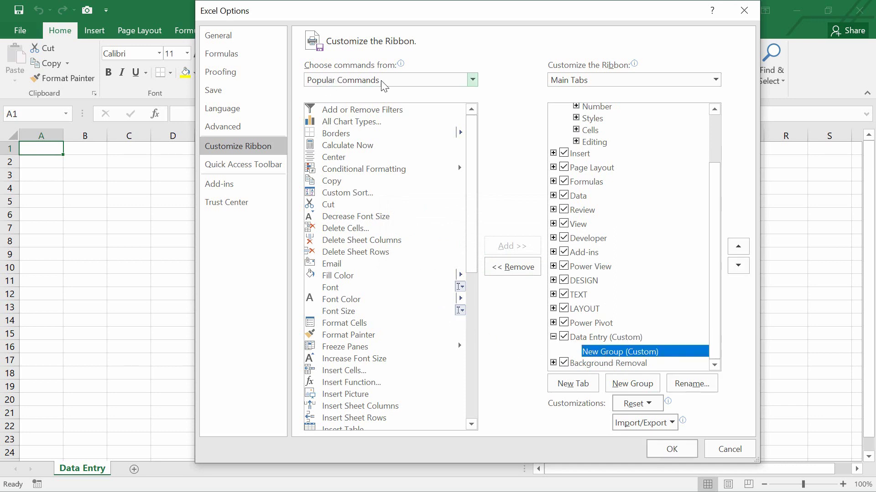
# Add the Form... command from All Commands into the Data Entry group and apply the change.
pyautogui.click(472, 79)
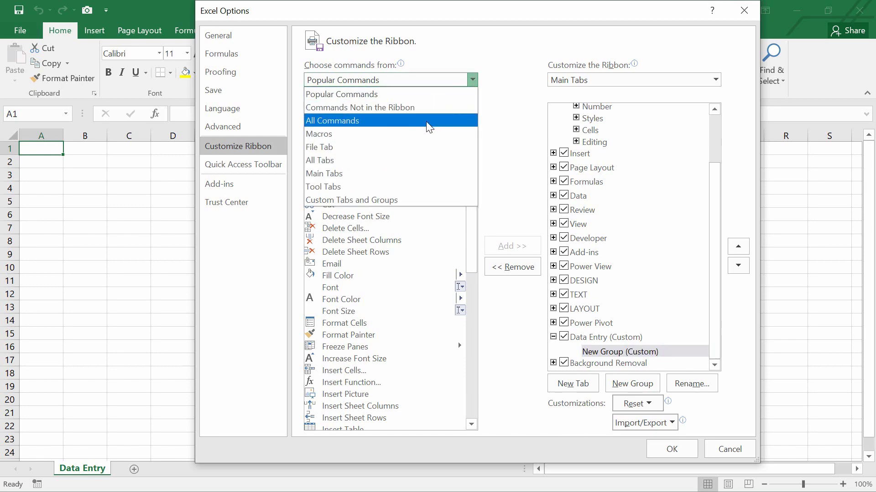
pyautogui.click(359, 120)
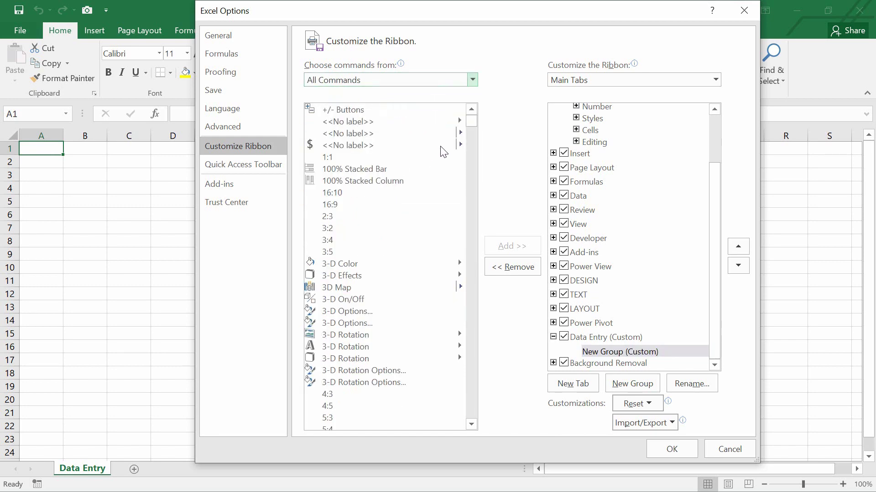
pyautogui.moveTo(470, 124); pyautogui.dragTo(460, 227)
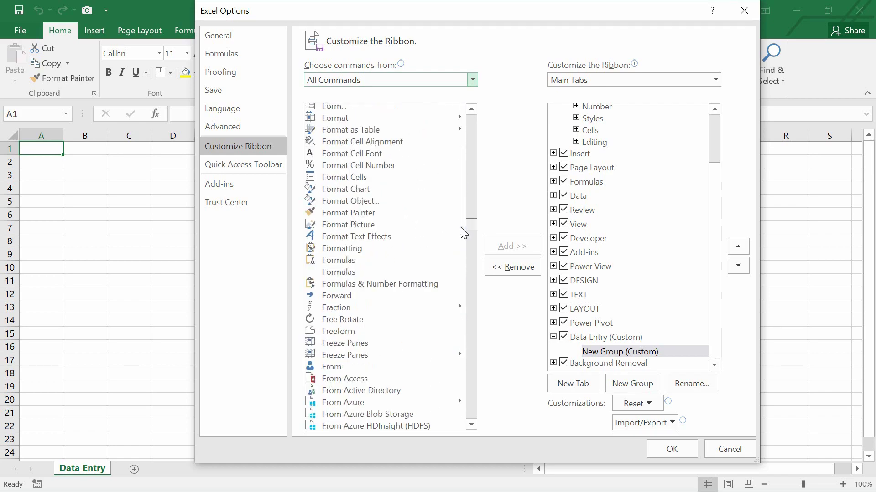
pyautogui.scroll(6, 363, 251)
pyautogui.scroll(1, 367, 253)
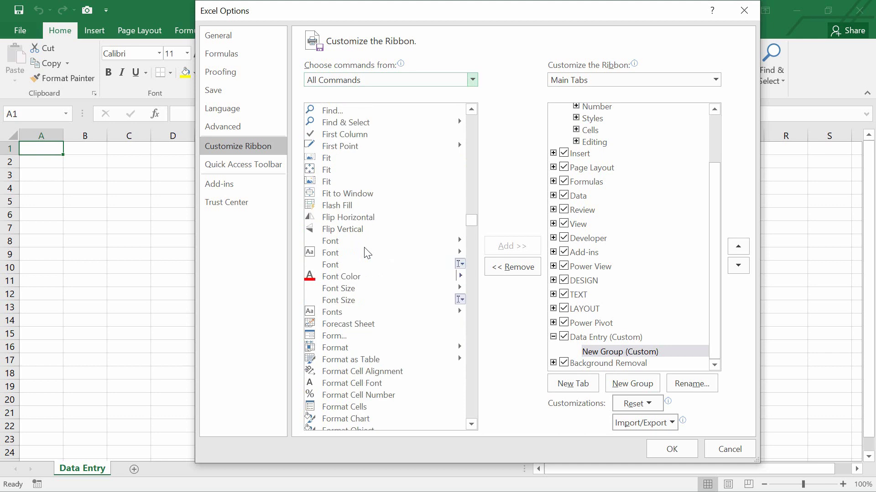
pyautogui.click(334, 338)
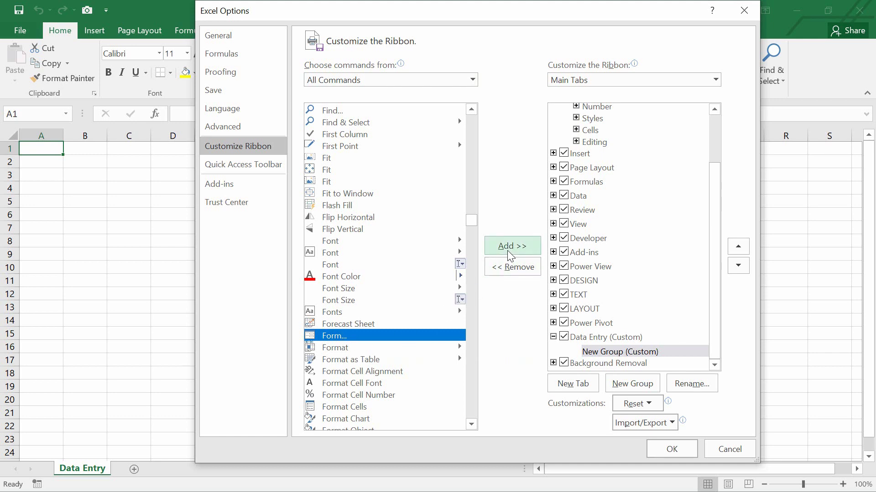
pyautogui.click(507, 250)
pyautogui.click(715, 364)
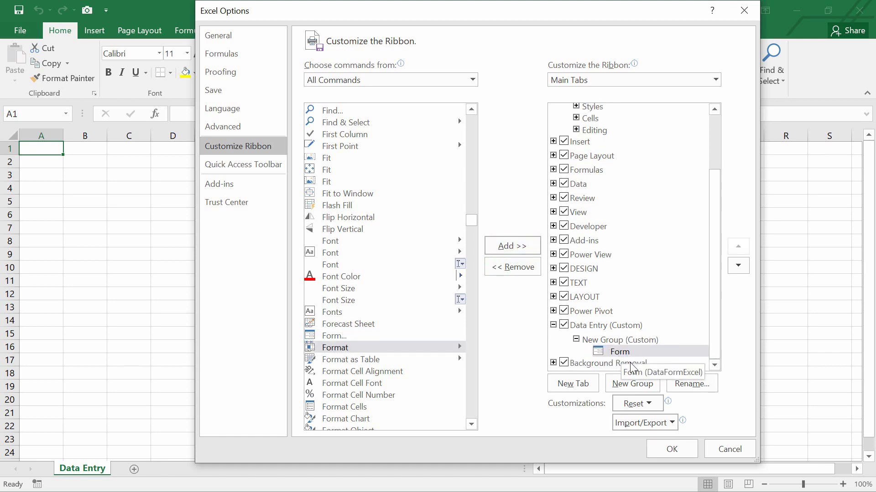
pyautogui.click(670, 450)
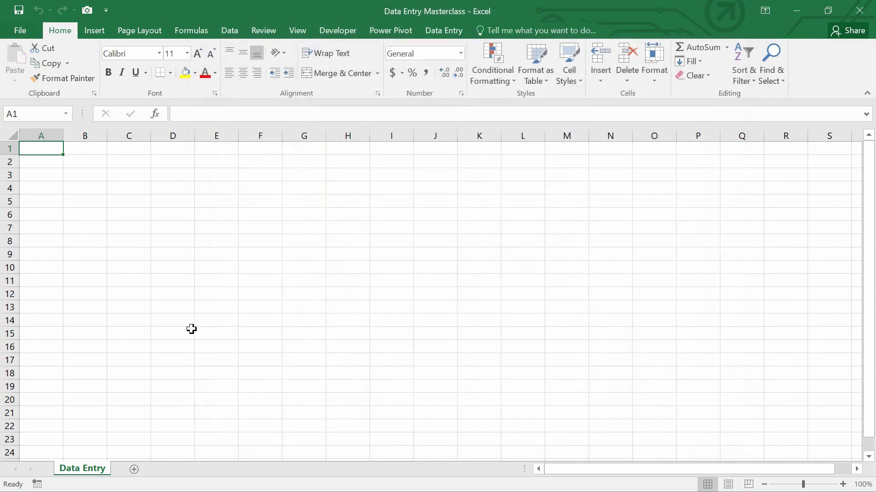
# Check the new Data Entry tab, then enter 'Student ID' in cell A1 on Home.
pyautogui.click(442, 31)
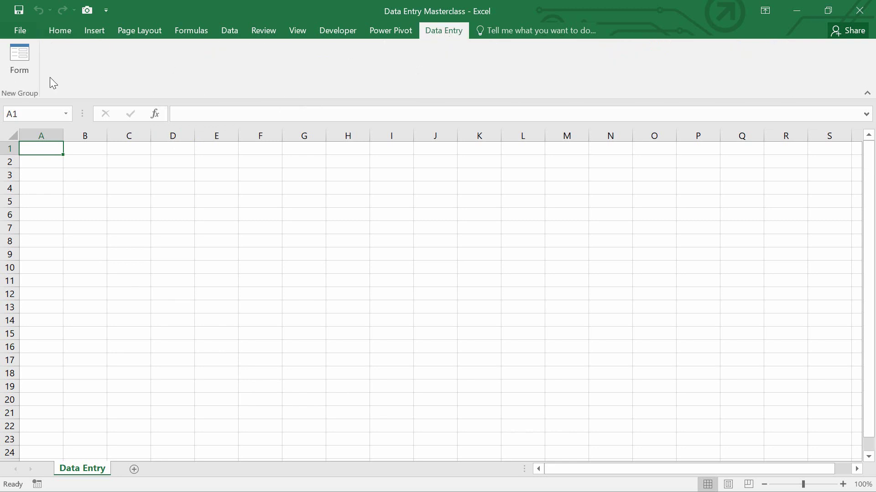
pyautogui.click(58, 31)
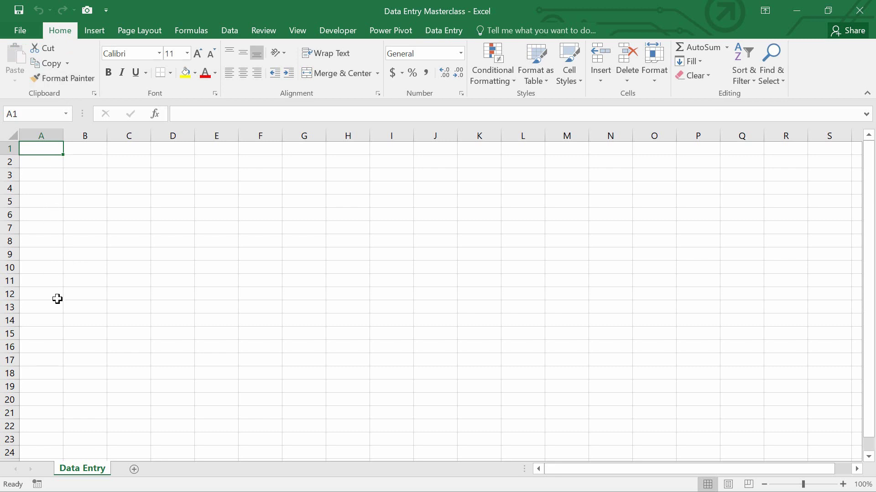
pyautogui.write('Student ID')
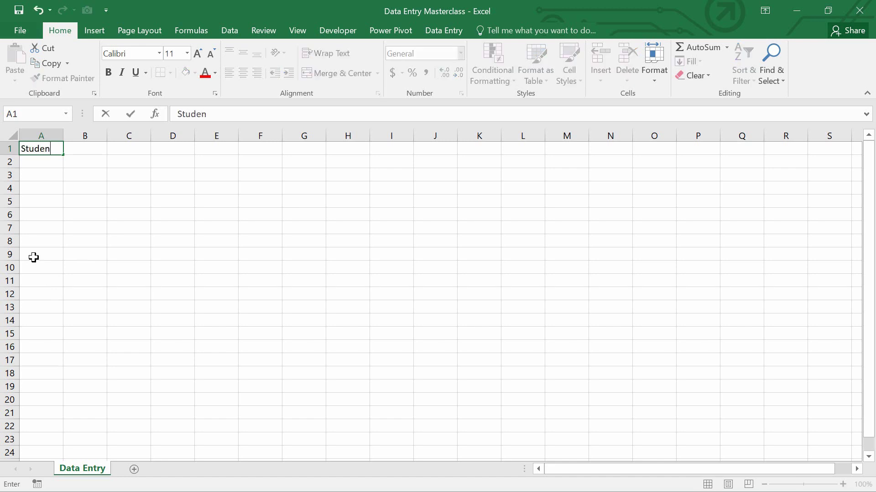
pyautogui.hotkey('ctrl', 'Return')
pyautogui.press('Tab')
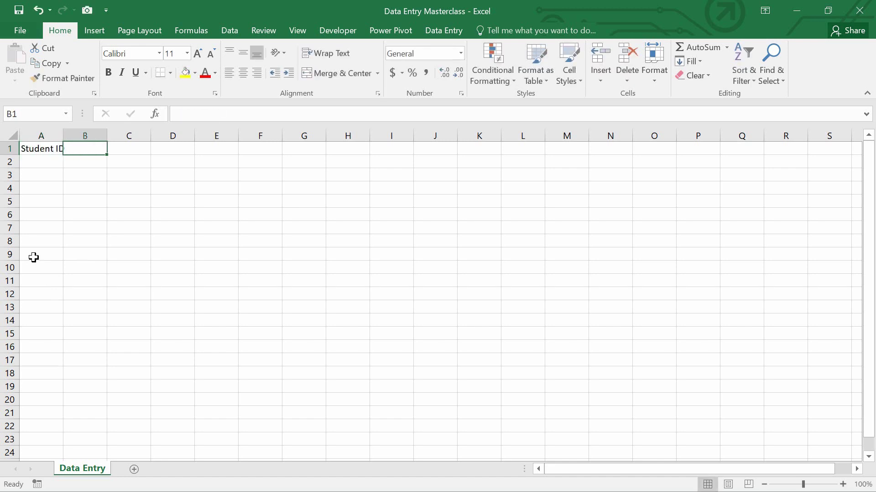
# Enter the headers Student Name, Department and CGPA in B1 through D1.
pyautogui.write('Student')
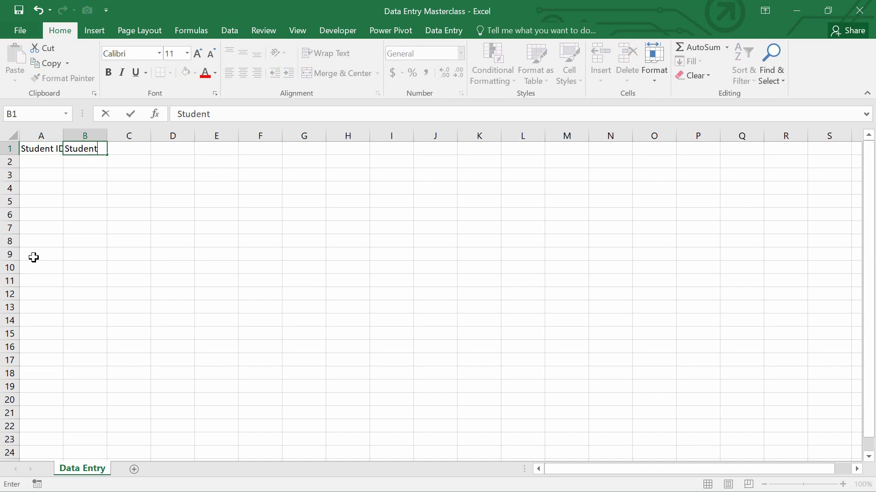
pyautogui.write(' Name')
pyautogui.press('Tab')
pyautogui.write('d')
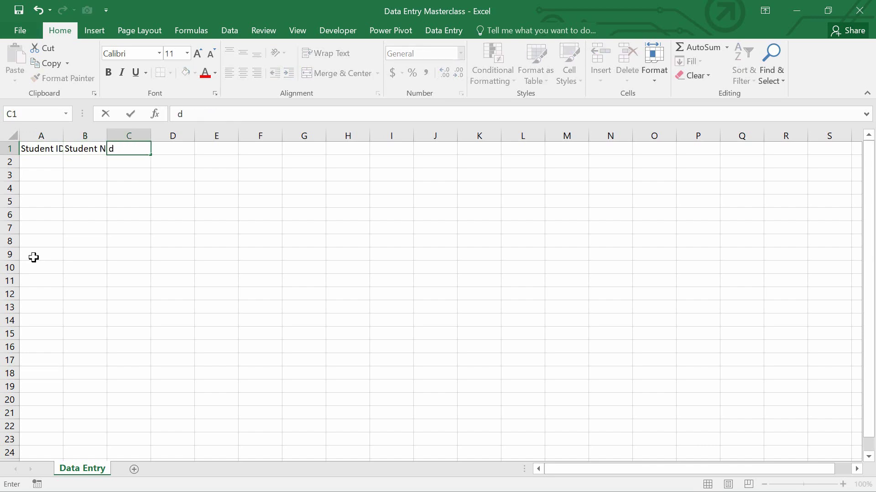
pyautogui.press('BackSpace')
pyautogui.write('Department')
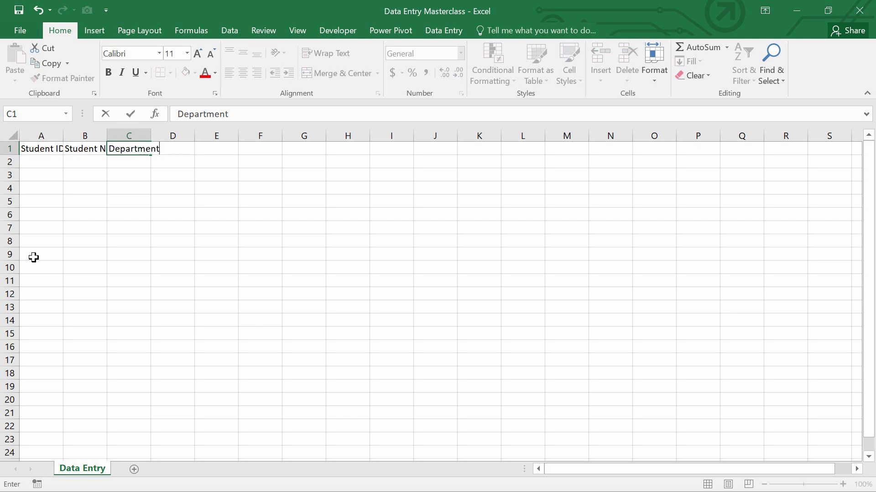
pyautogui.press('Tab')
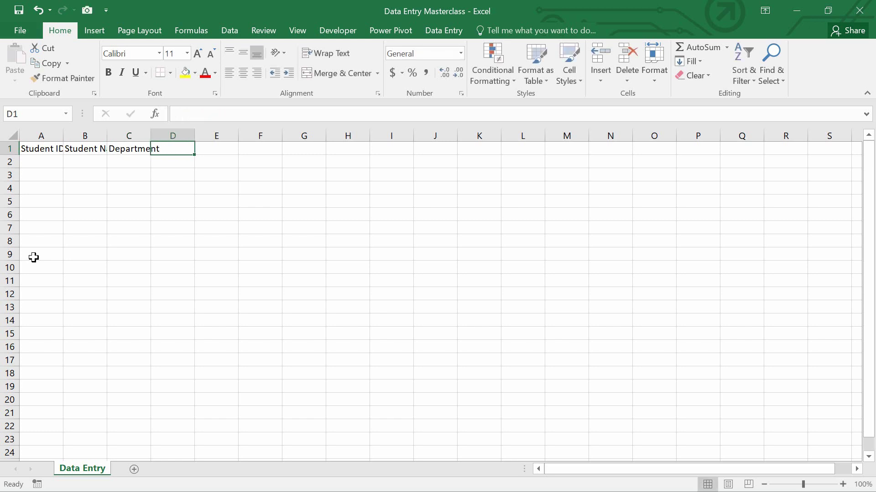
pyautogui.write('c')
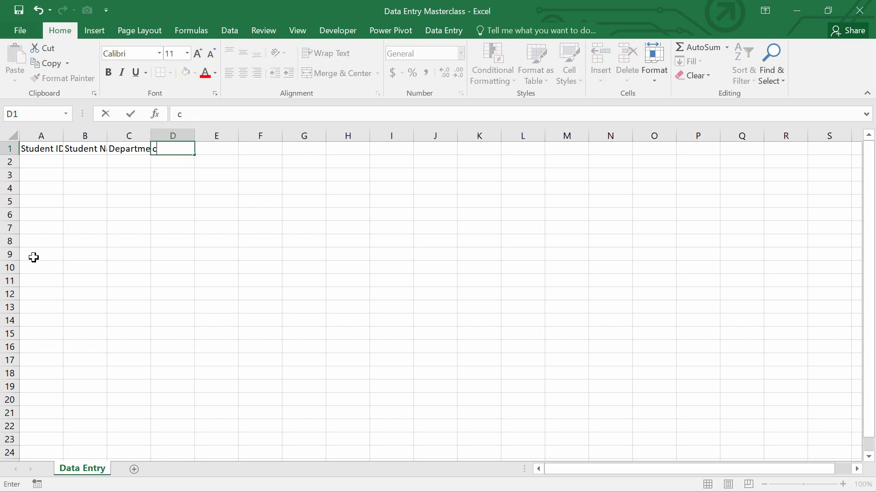
pyautogui.press('BackSpace')
pyautogui.write('cg')
pyautogui.press('BackSpace')
pyautogui.press('BackSpace')
pyautogui.write('CGPA')
pyautogui.press('Tab')
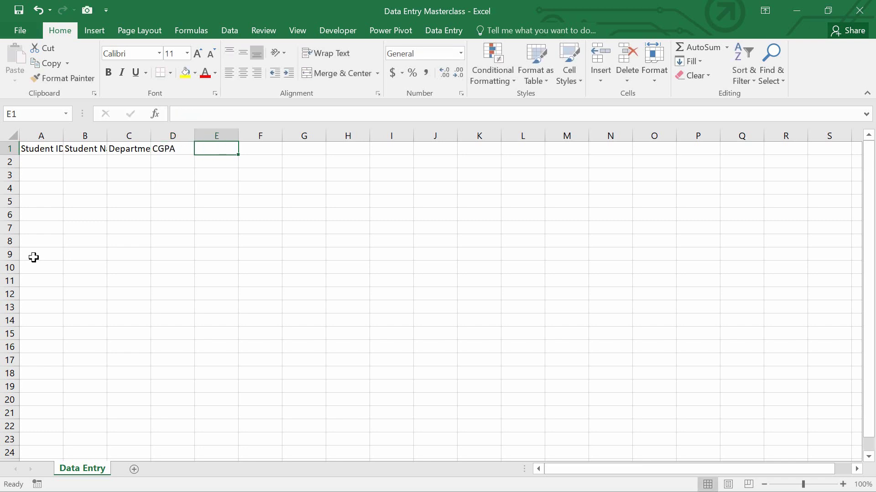
# Widen columns A–D so the headers fit, then select those four columns.
pyautogui.moveTo(38, 135); pyautogui.dragTo(170, 136)
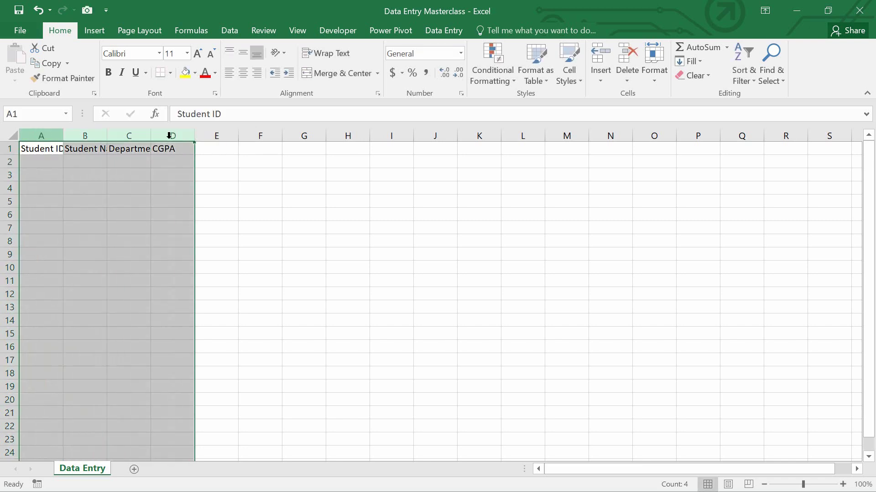
pyautogui.moveTo(66, 137); pyautogui.dragTo(96, 137)
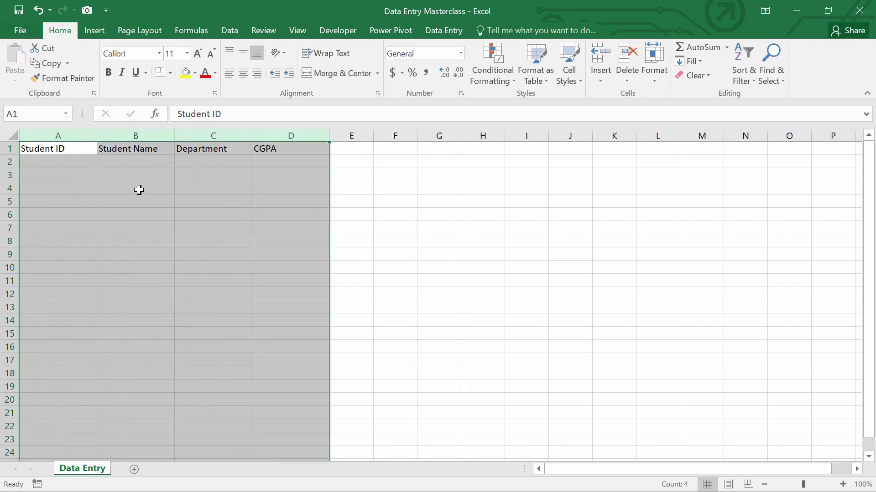
pyautogui.click(139, 191)
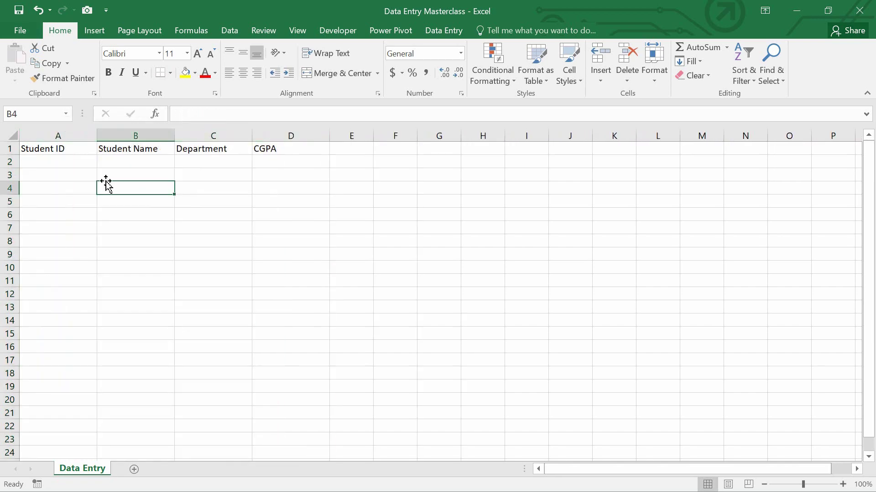
pyautogui.click(47, 137)
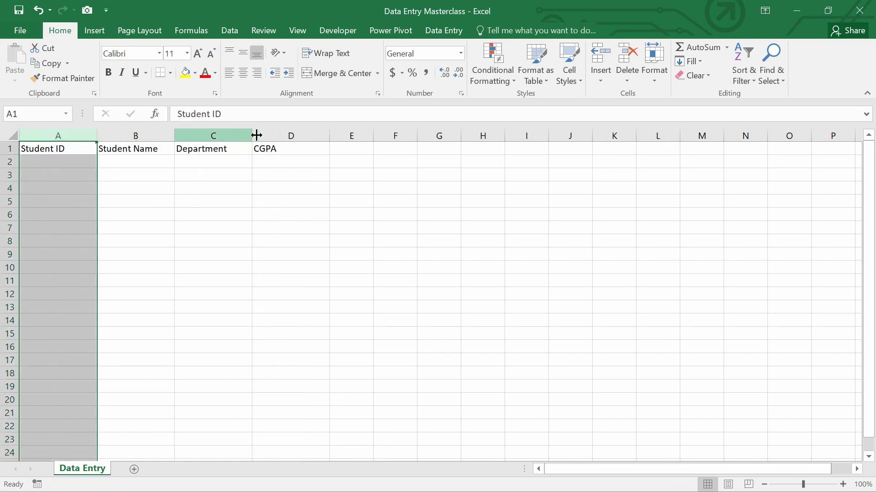
pyautogui.keyDown('shift'); pyautogui.click(279, 136); pyautogui.keyUp('shift')
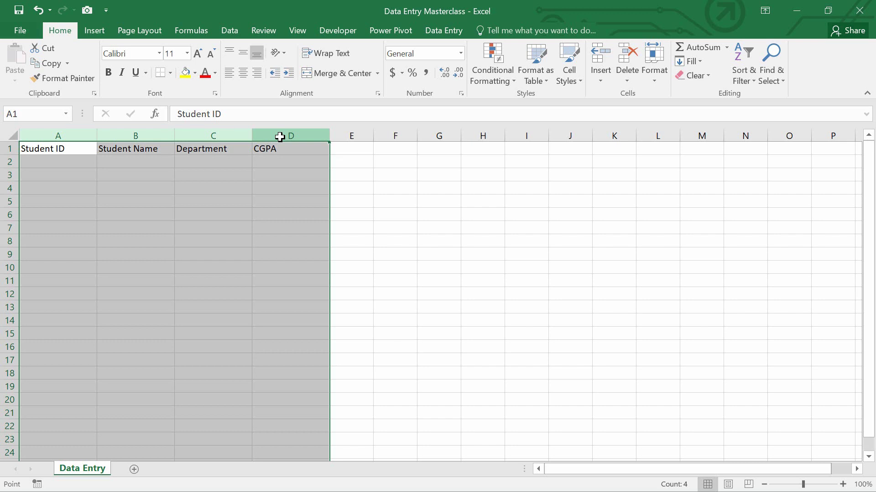
# Convert columns A–D into a table with headers and turn off its filter buttons.
pyautogui.hotkey('ctrl', 't')
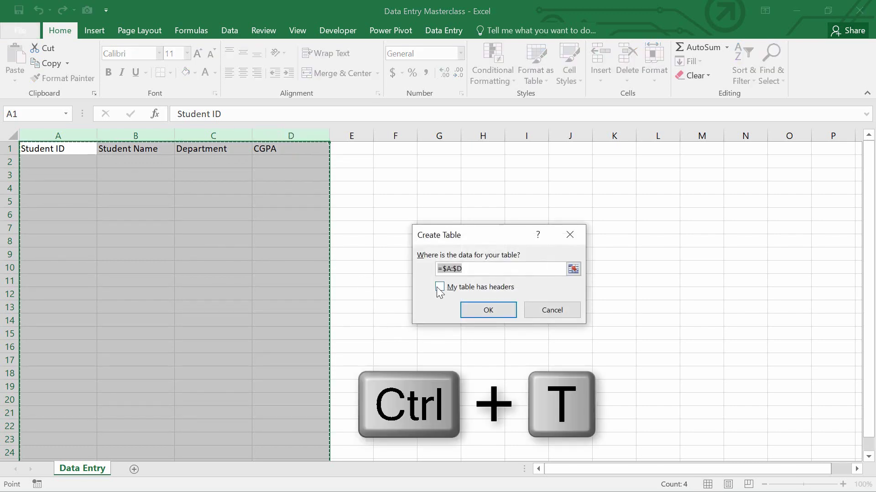
pyautogui.click(439, 287)
pyautogui.click(474, 311)
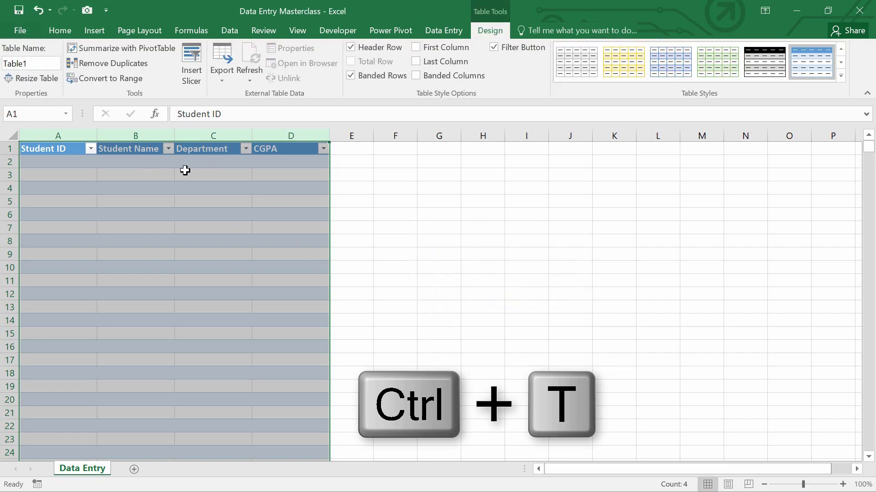
pyautogui.click(58, 150)
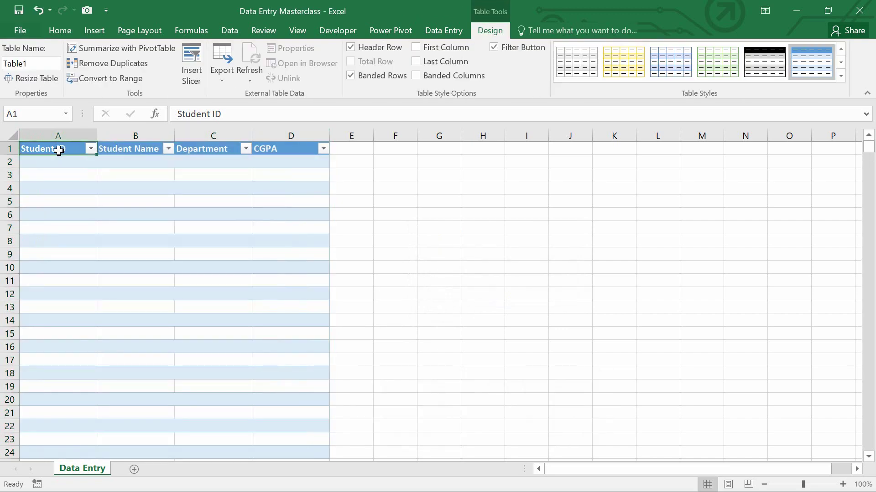
pyautogui.hotkey('shift', 'space')
pyautogui.hotkey('ctrl', 'shift', 'l')
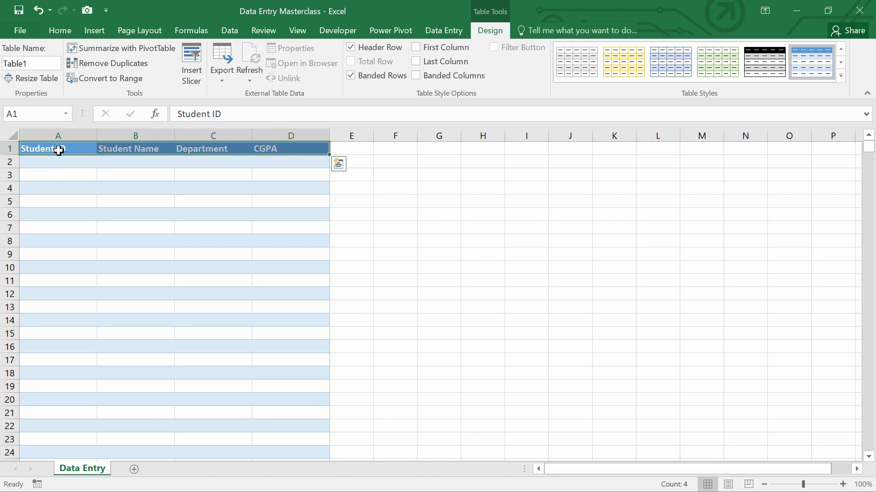
pyautogui.click(61, 163)
pyautogui.press('Up')
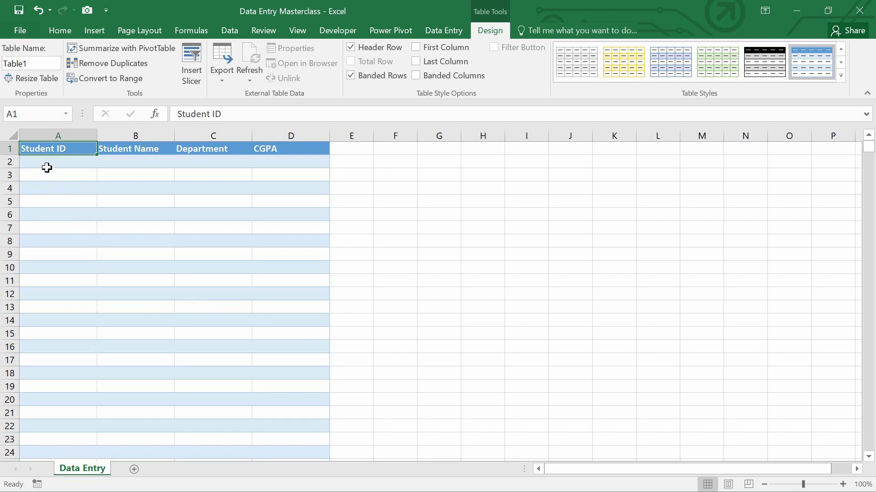
# Give column A a Custom data validation rule =COUNTIF(A:A,A1)<2.
pyautogui.click(42, 136)
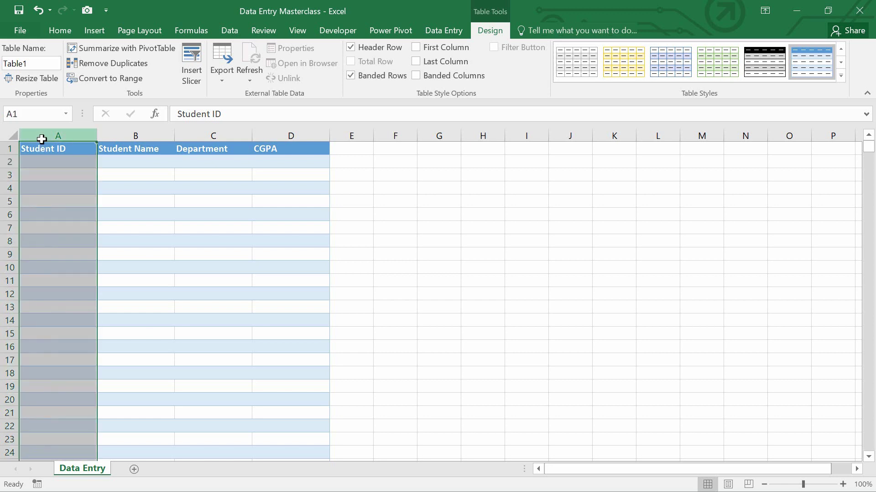
pyautogui.click(226, 29)
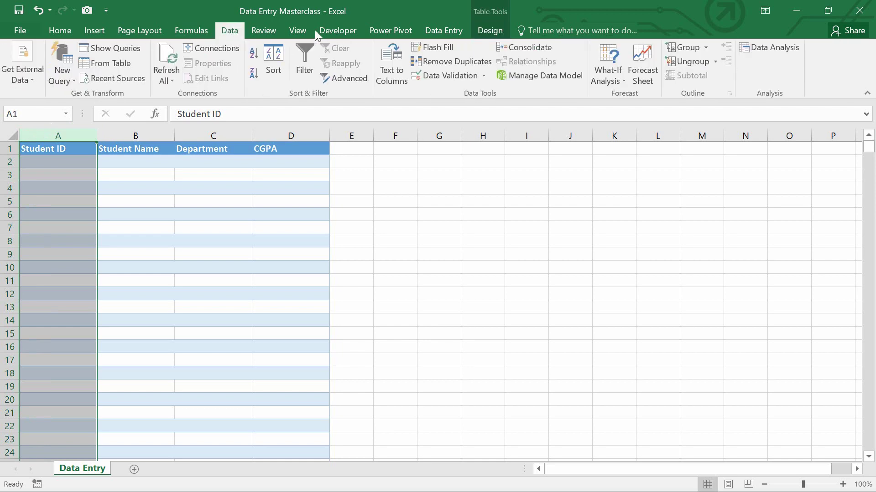
pyautogui.click(451, 77)
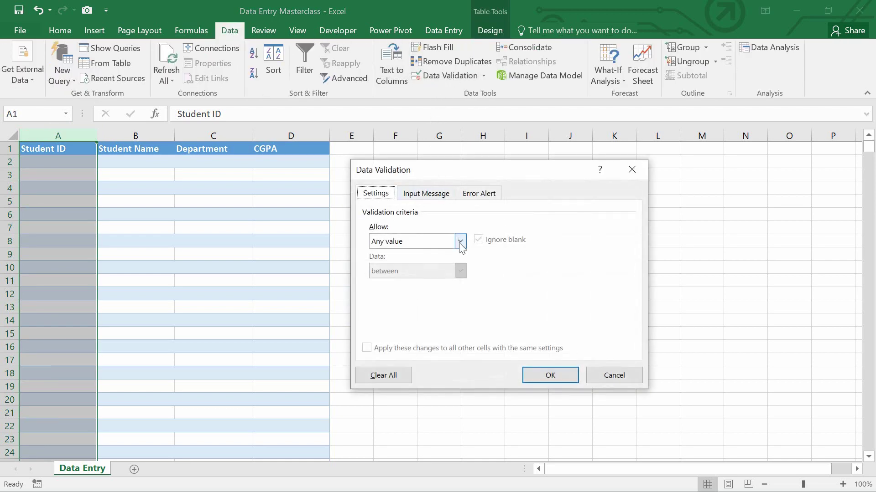
pyautogui.click(460, 242)
pyautogui.click(405, 319)
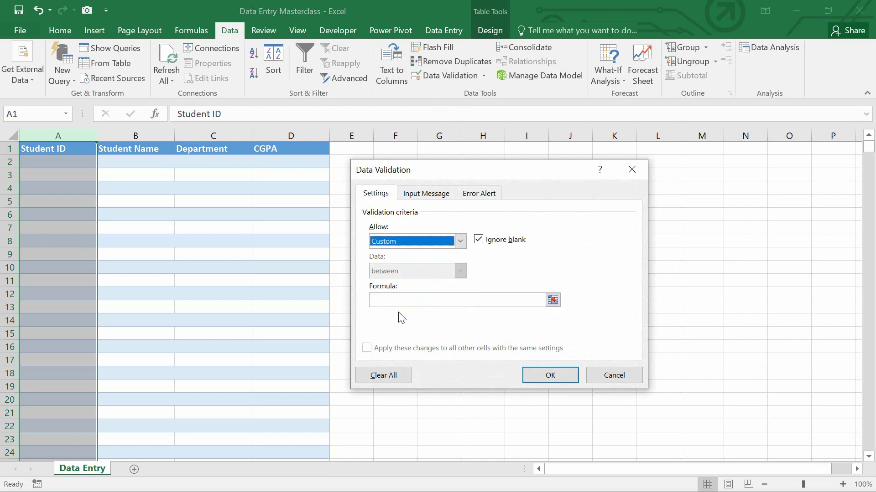
pyautogui.click(391, 302)
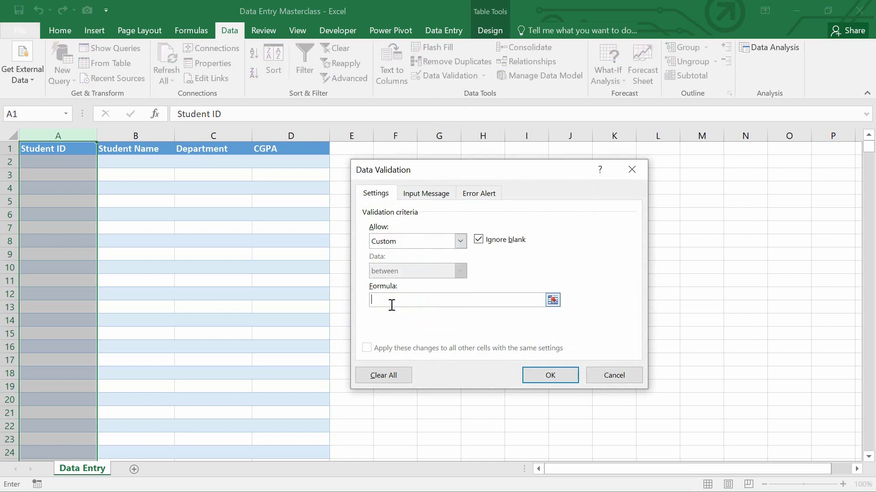
pyautogui.write('=COUNTIF(A:A')
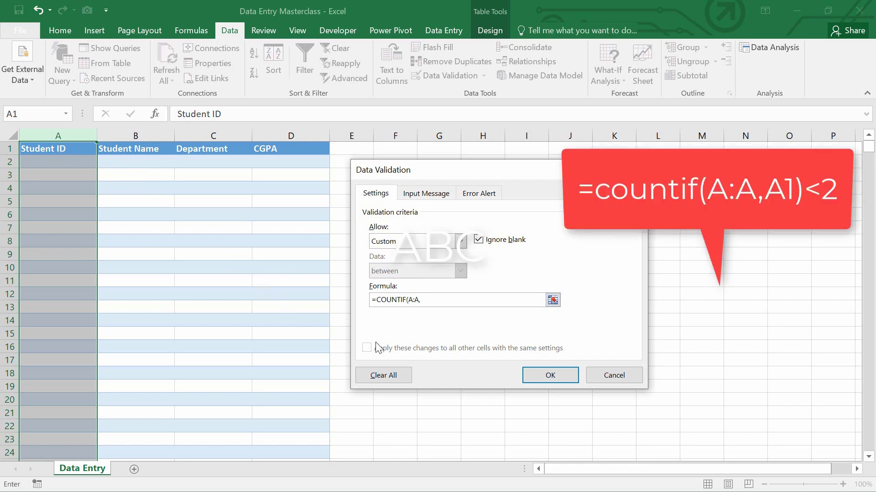
pyautogui.write(',A1')
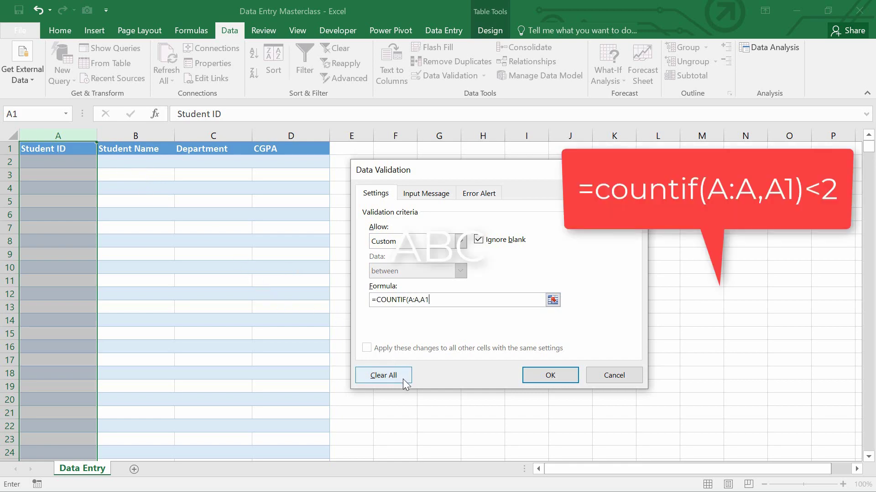
pyautogui.write(')<2')
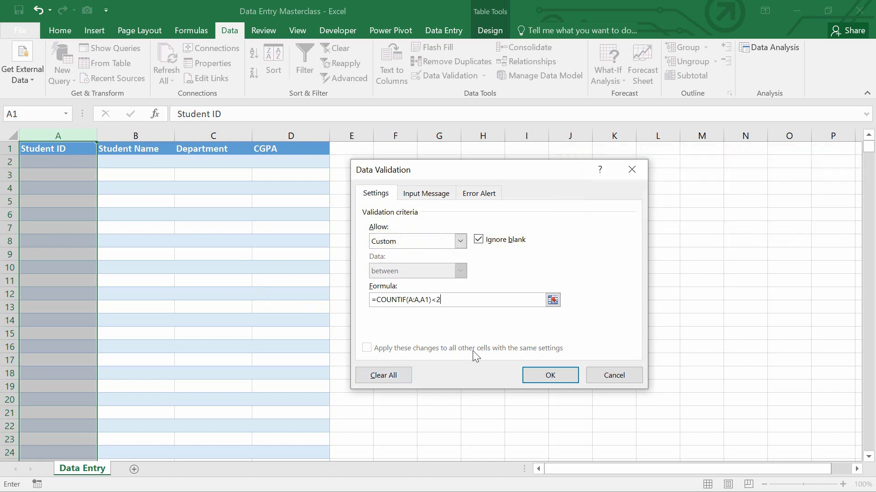
# Add the error alert message 'Duplicate Entry' and apply the validation rule.
pyautogui.click(478, 193)
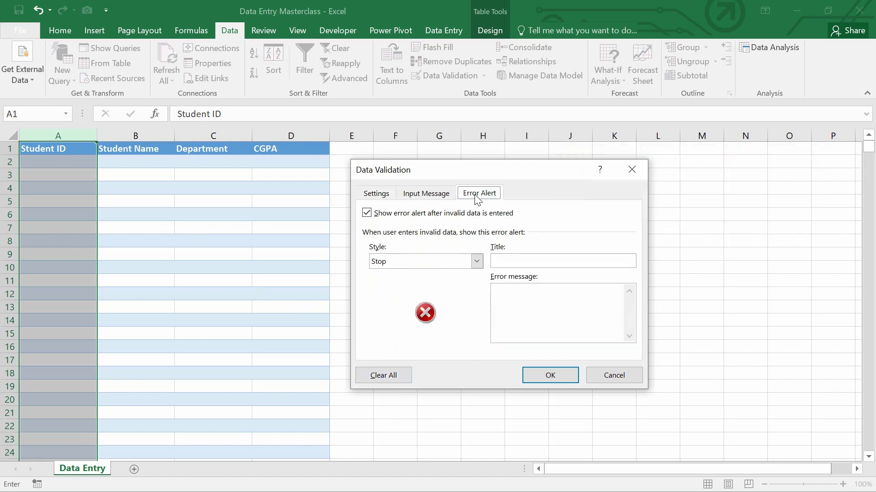
pyautogui.click(531, 305)
pyautogui.write('d')
pyautogui.press('BackSpace')
pyautogui.write('Duplicate Entry')
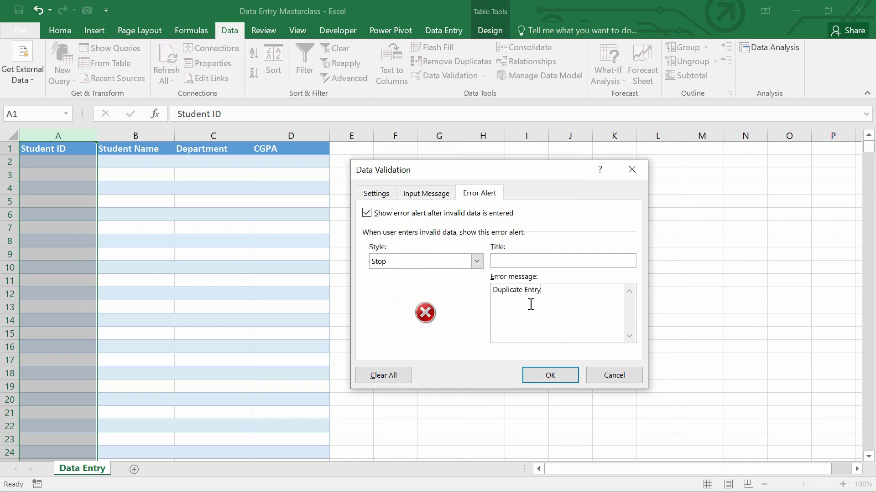
pyautogui.click(533, 375)
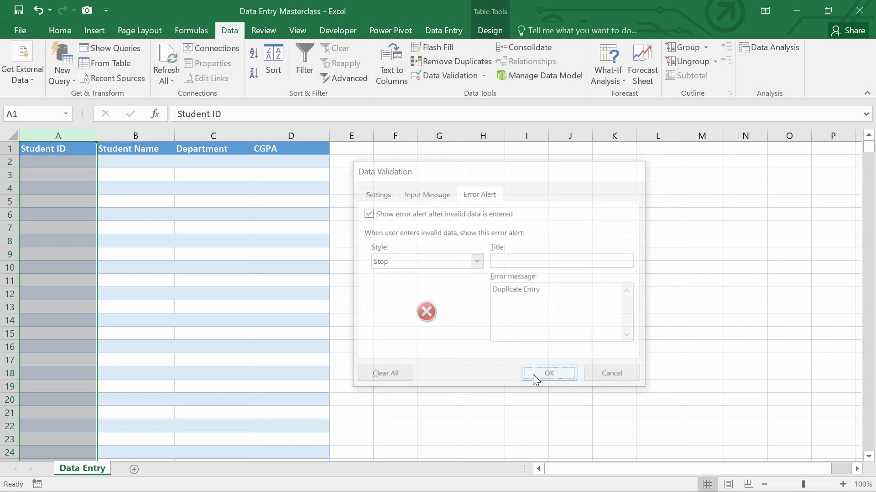
pyautogui.click(57, 163)
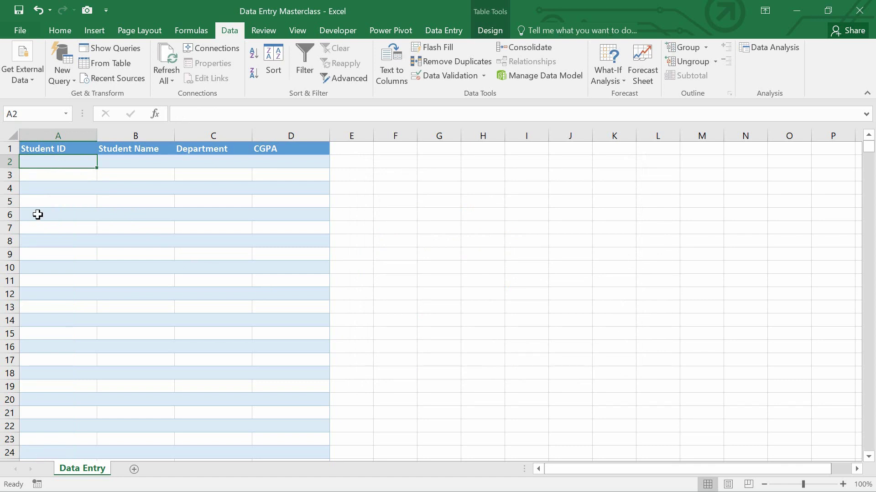
# Select rows 2 through the last row and clear their Locked setting in Format Cells.
pyautogui.click(9, 162)
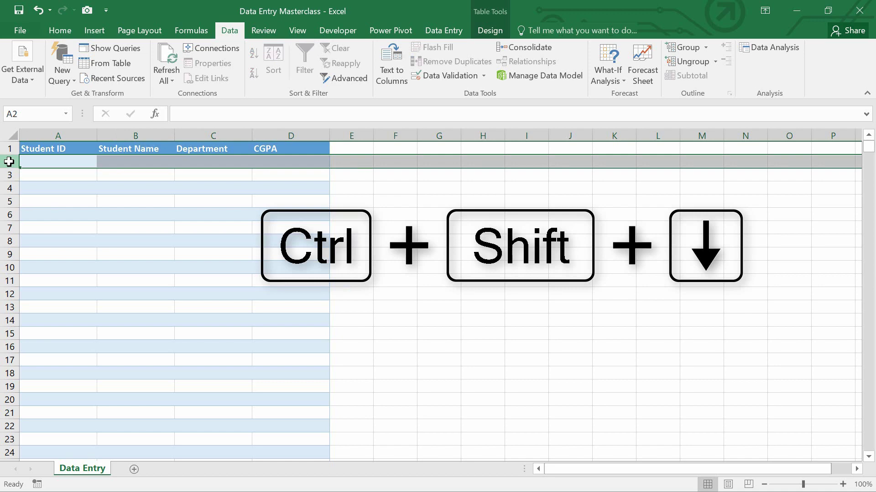
pyautogui.hotkey('ctrl', 'shift', 'Down')
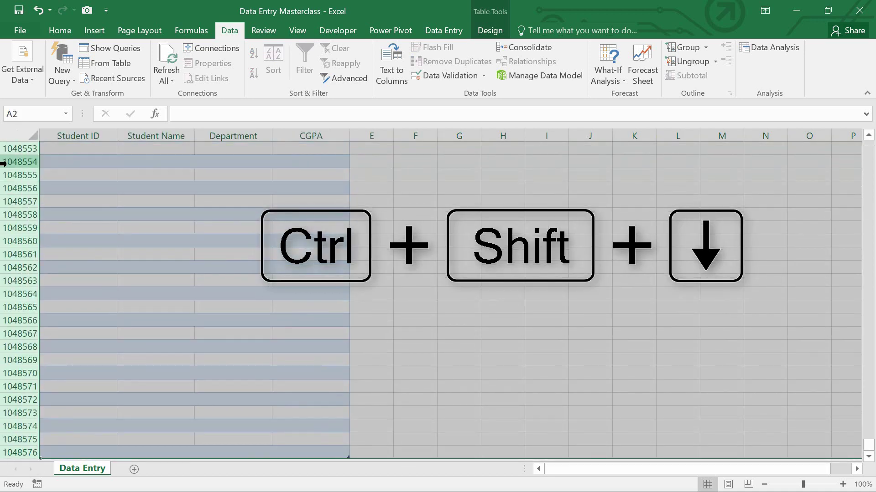
pyautogui.rightClick(14, 189)
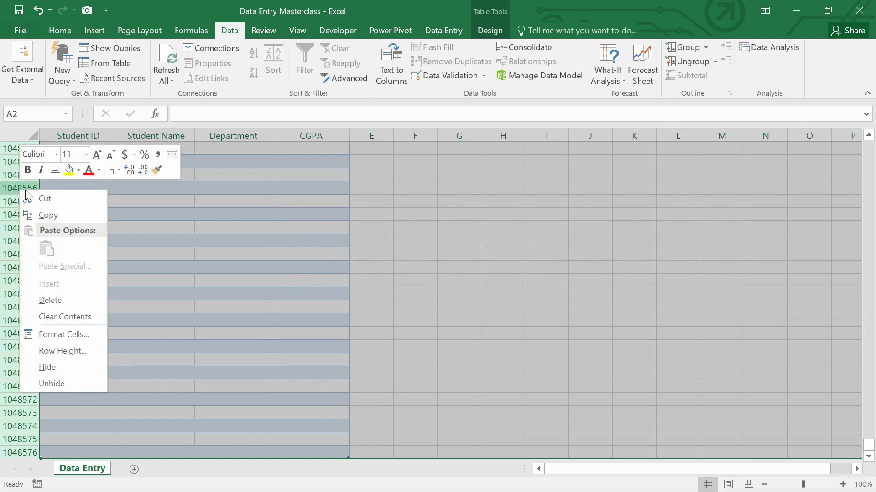
pyautogui.press('Escape')
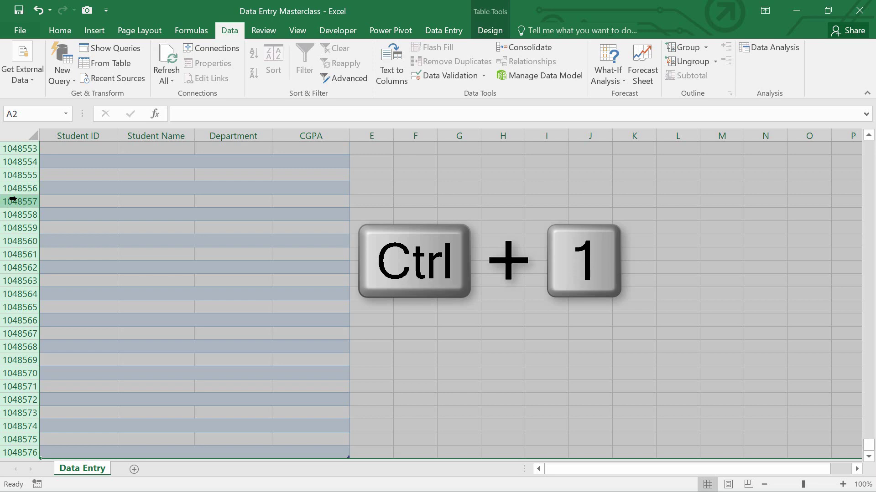
pyautogui.hotkey('ctrl', '1')
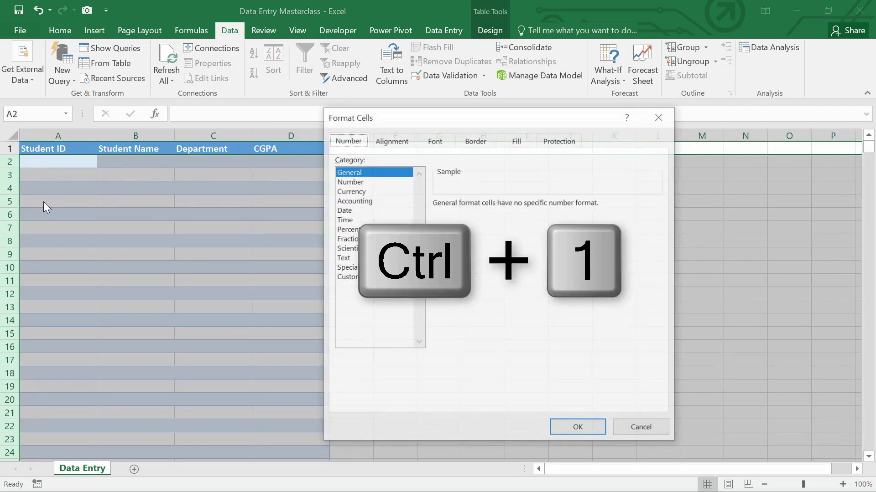
pyautogui.click(560, 142)
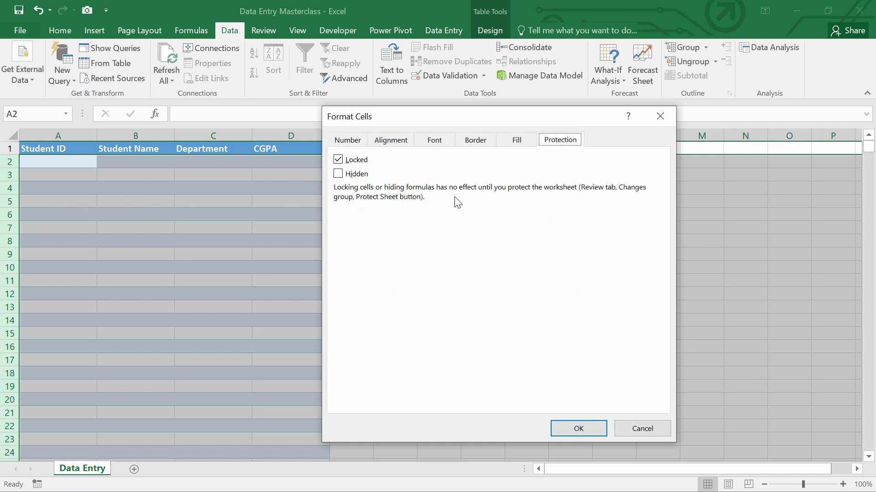
pyautogui.click(339, 160)
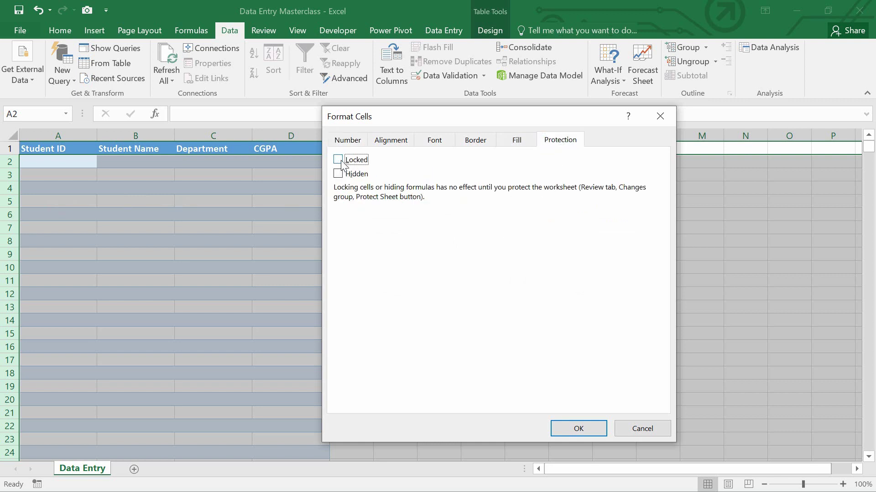
pyautogui.click(570, 429)
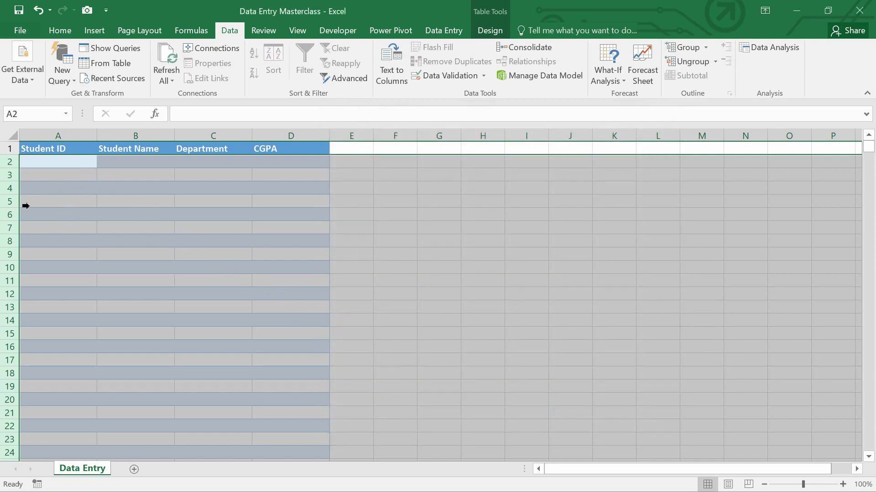
# Hide every row below the header and every column from E onward.
pyautogui.rightClick(4, 229)
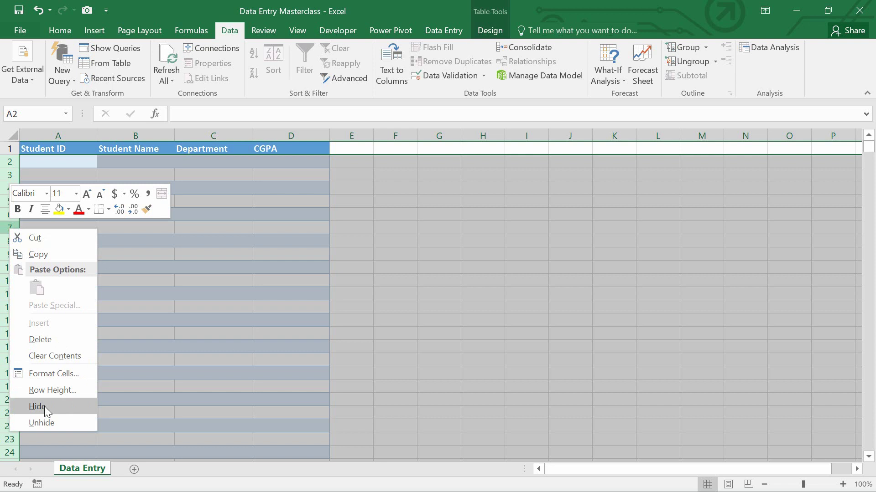
pyautogui.click(45, 406)
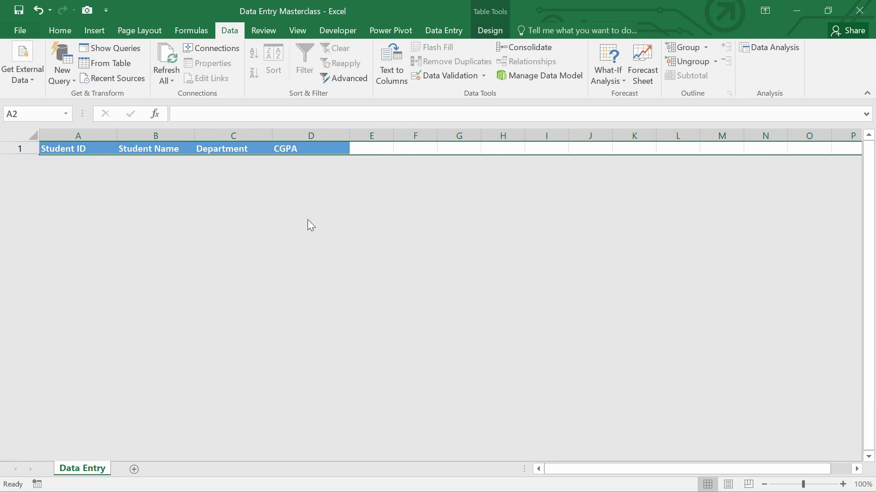
pyautogui.click(356, 144)
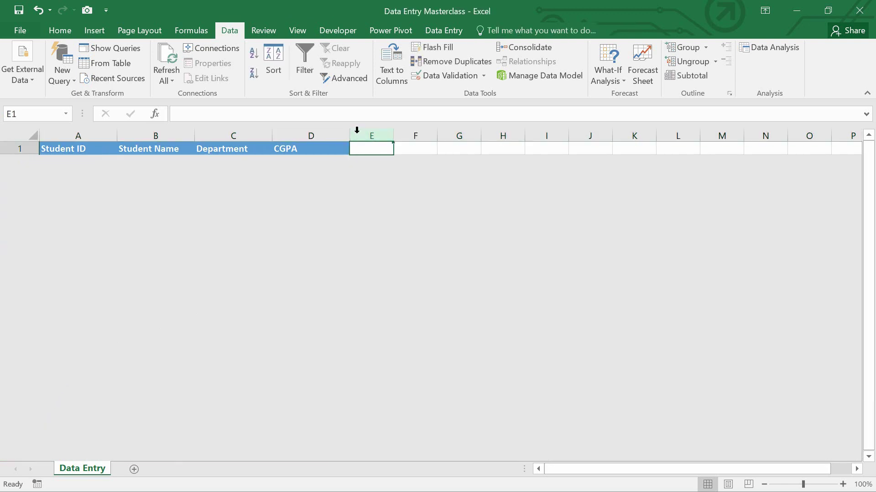
pyautogui.click(357, 135)
pyautogui.hotkey('ctrl', 'shift', 'Right')
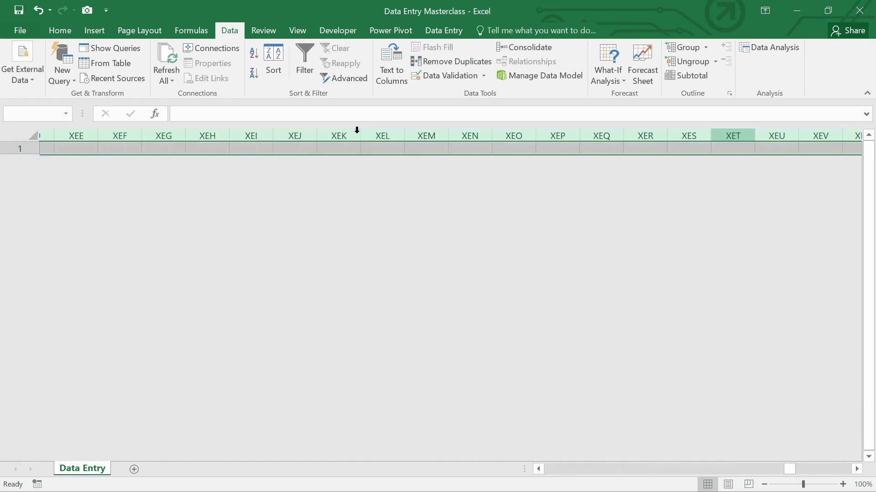
pyautogui.rightClick(372, 132)
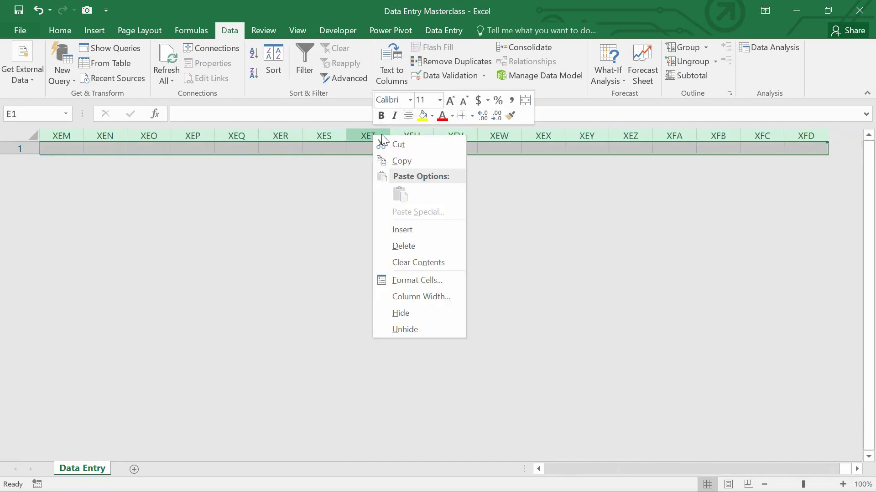
pyautogui.click(401, 309)
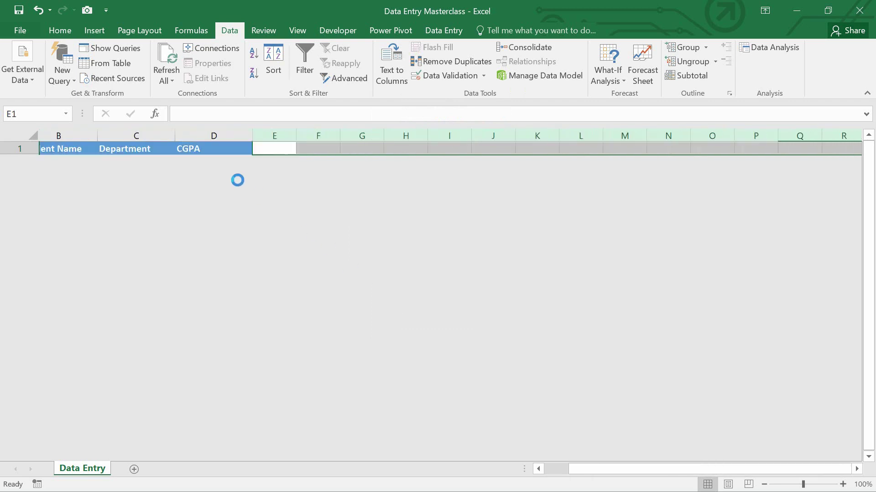
pyautogui.click(62, 148)
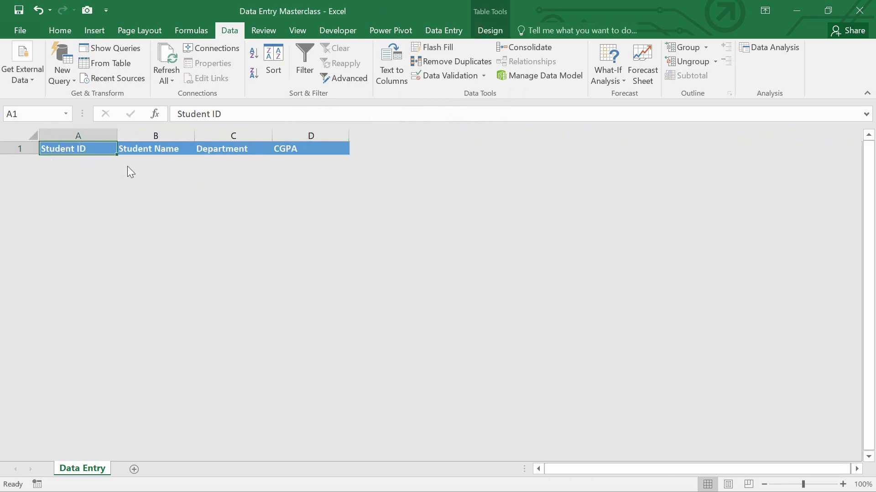
# Protect the sheet from the Review tab with a password, re-entering it to confirm.
pyautogui.click(264, 32)
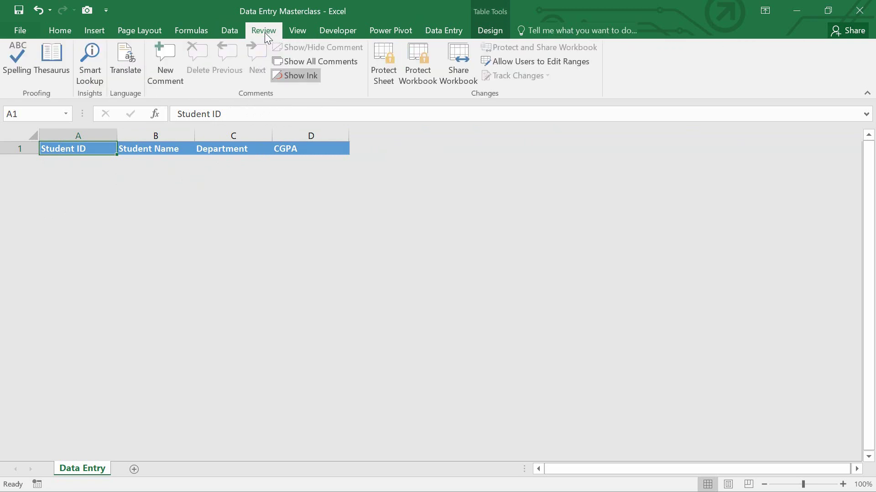
pyautogui.click(381, 75)
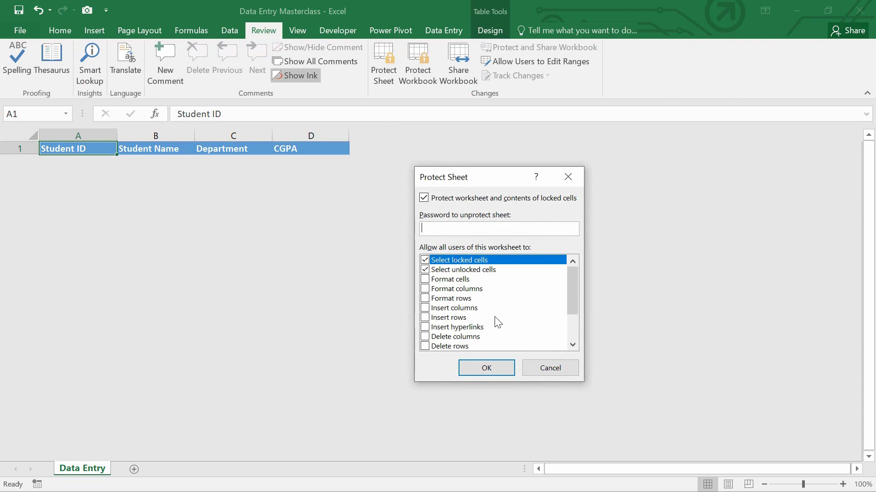
pyautogui.scroll(-2, 481, 309)
pyautogui.scroll(2, 458, 286)
pyautogui.write('123456')
pyautogui.click(475, 367)
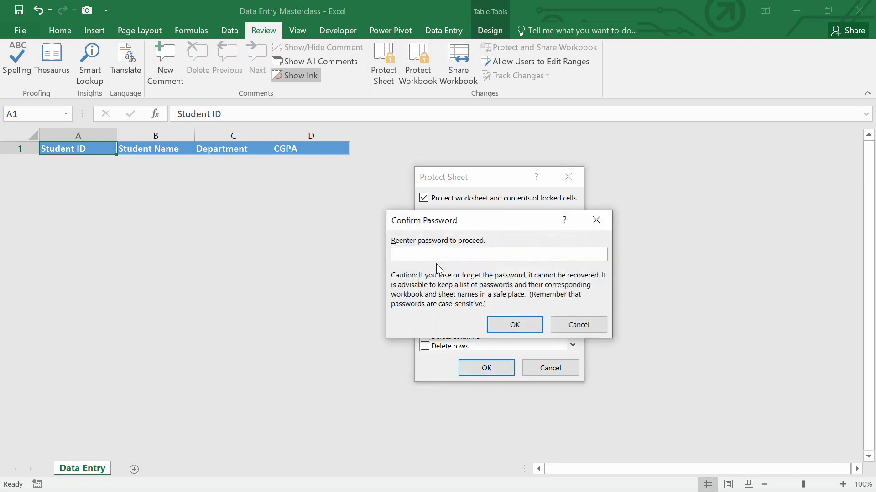
pyautogui.write('1234')
pyautogui.click(504, 327)
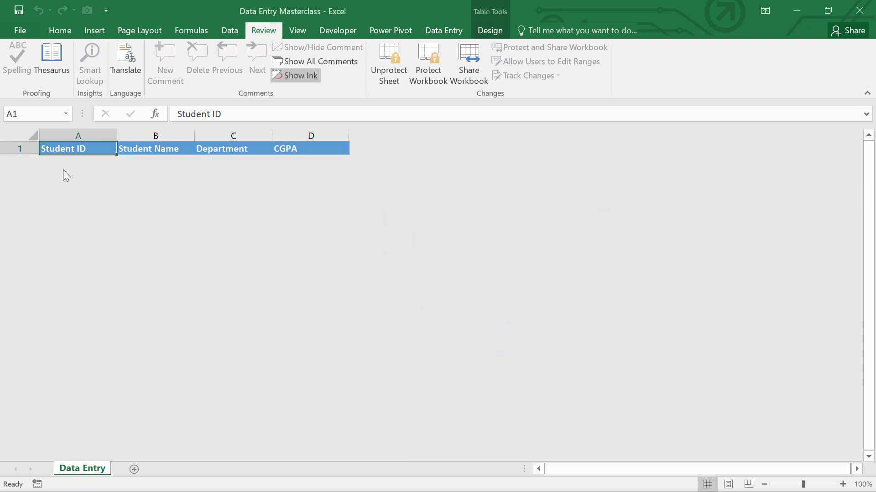
pyautogui.click(10, 149)
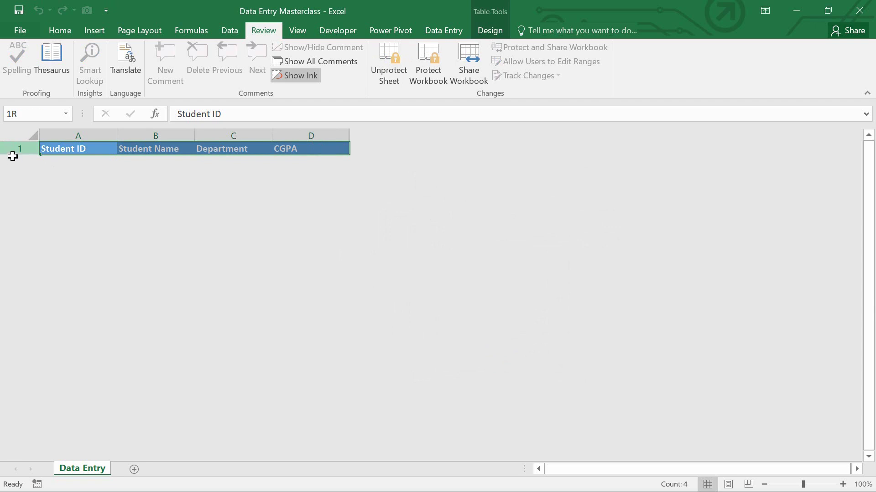
pyautogui.rightClick(9, 149)
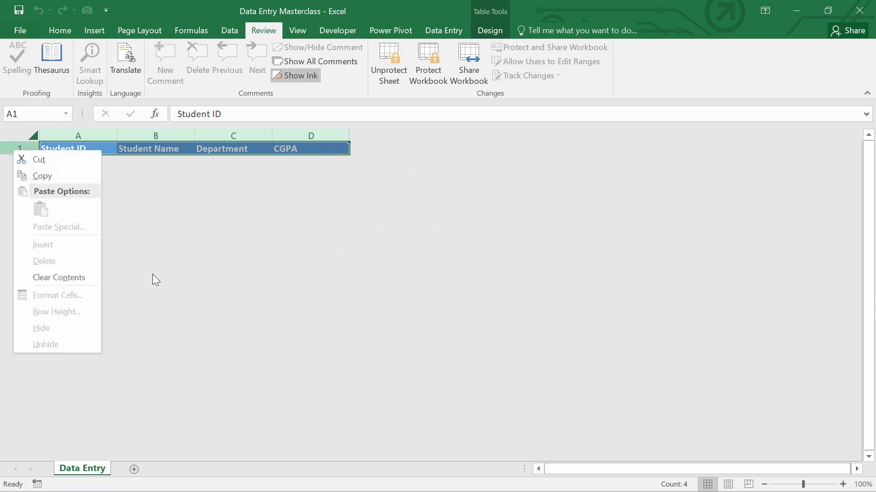
pyautogui.click(149, 218)
pyautogui.click(330, 135)
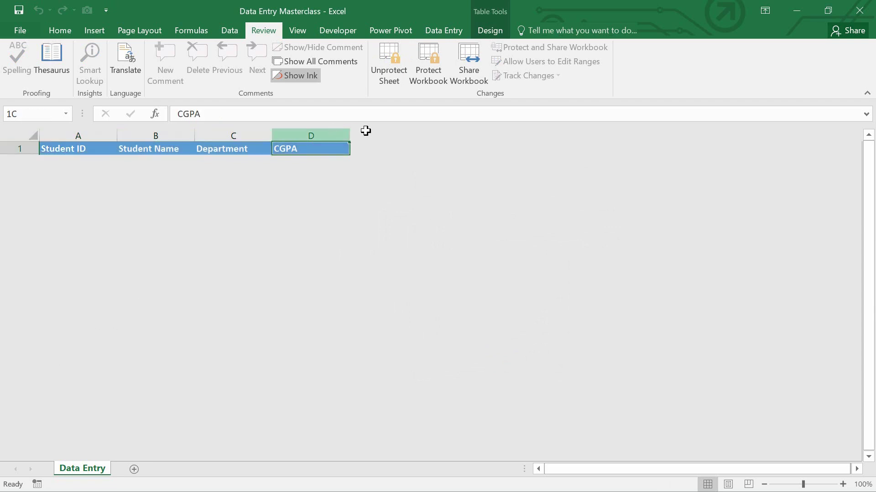
pyautogui.rightClick(349, 132)
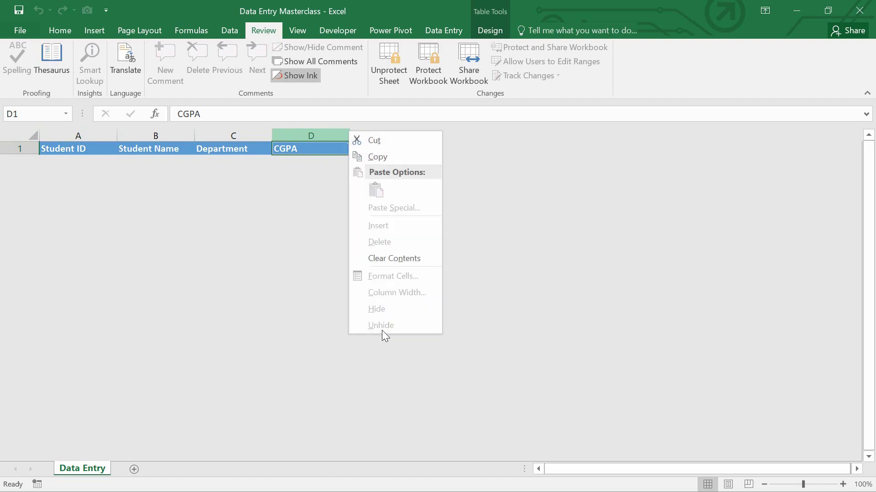
pyautogui.press('Escape')
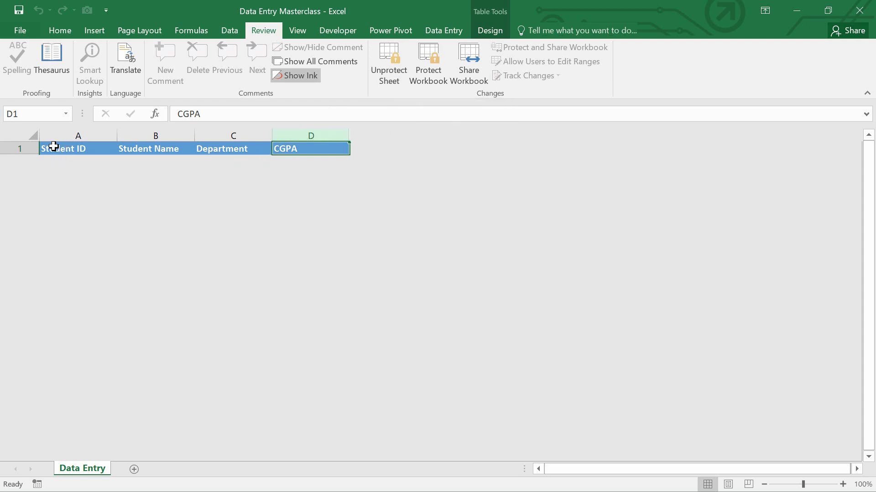
pyautogui.click(50, 146)
pyautogui.click(62, 148)
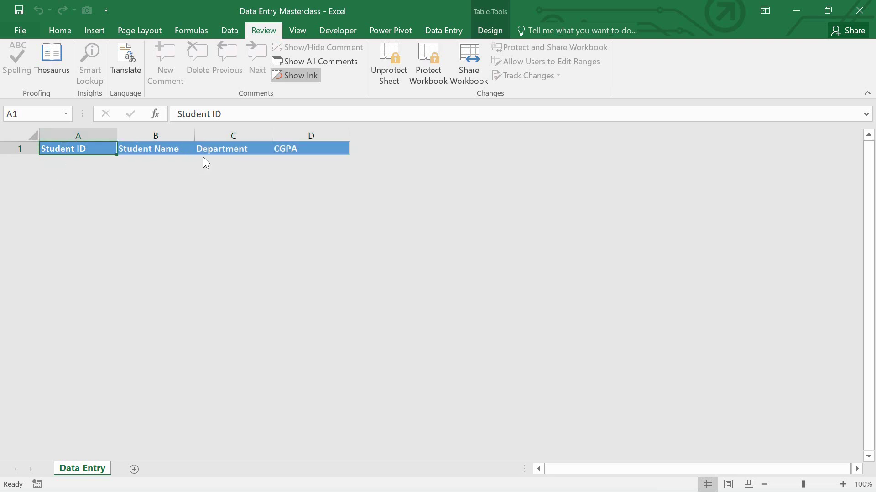
# Open the Form from the Data Entry tab and submit student 101 with the student's name, BBA, CGPA 3.4.
pyautogui.click(434, 30)
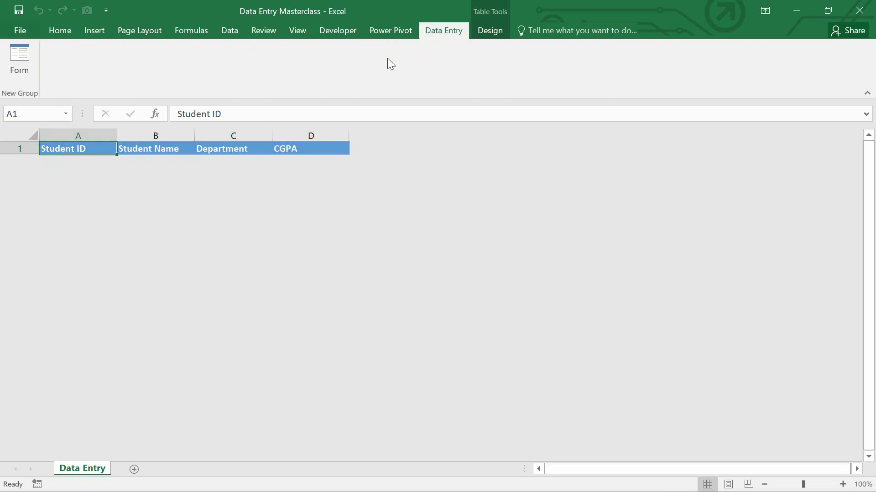
pyautogui.click(21, 70)
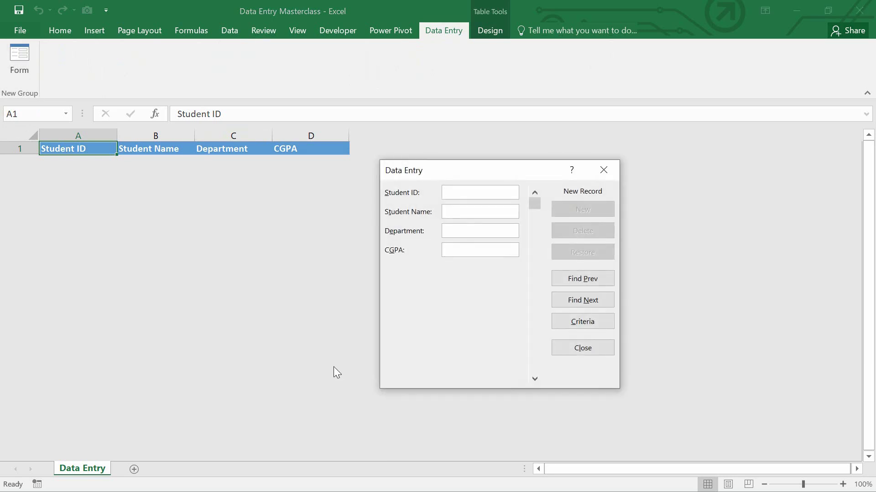
pyautogui.write('101')
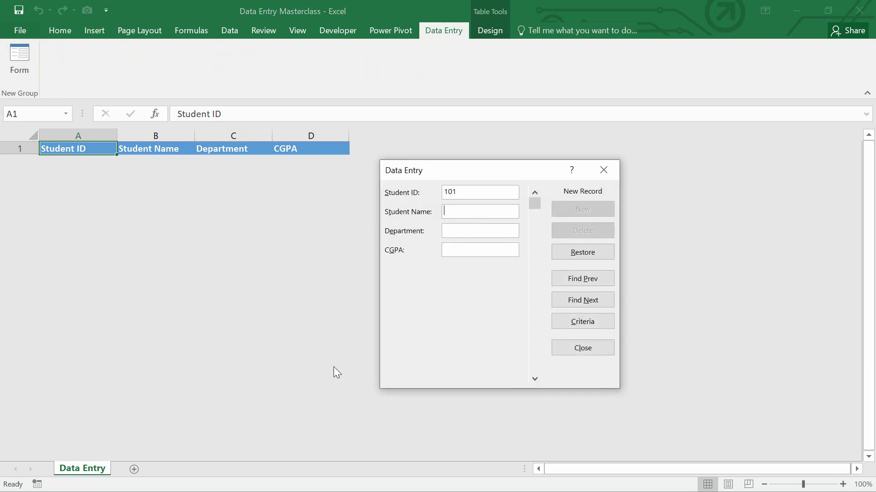
pyautogui.write('shohan')
pyautogui.write('BBA')
pyautogui.write('3')
pyautogui.write('.')
pyautogui.write('4')
pyautogui.press('Return')
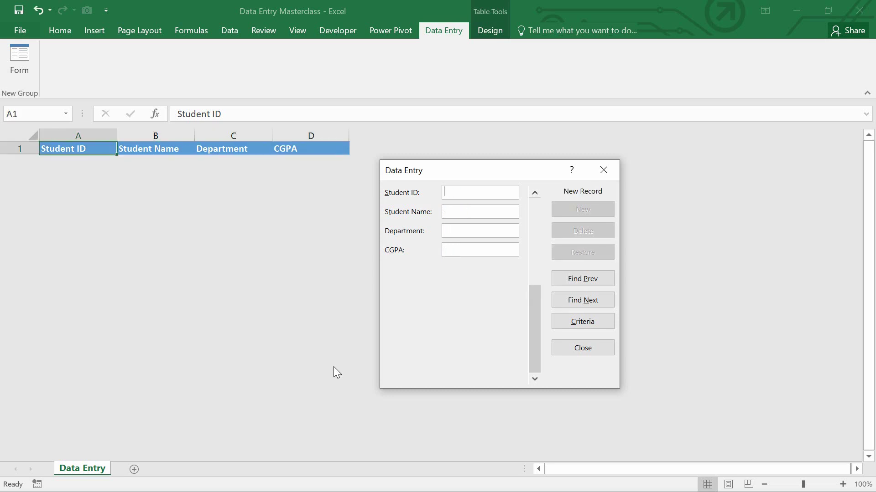
# Submit records for student 102 (CSE, CGPA 3.3) and student 103 (EEE, CGPA 3.5), each with a name.
pyautogui.write('102')
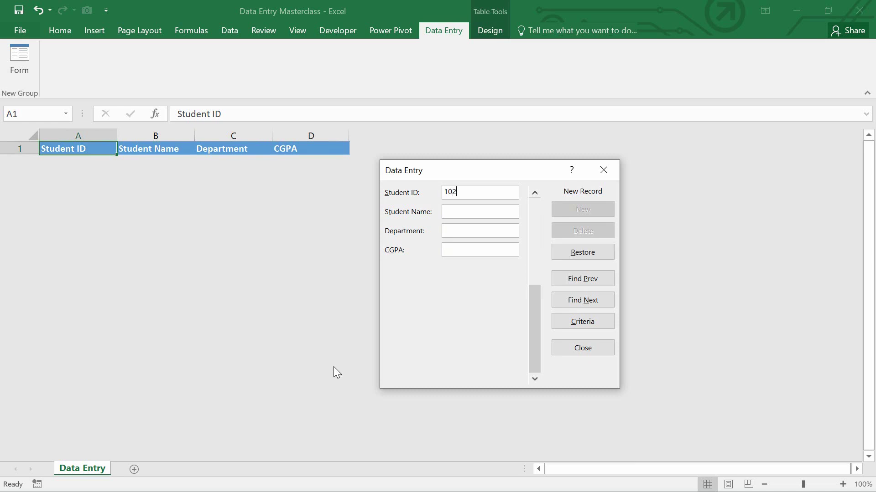
pyautogui.press('Tab')
pyautogui.write('Farhancse')
pyautogui.press('BackSpace')
pyautogui.press('BackSpace')
pyautogui.press('BackSpace')
pyautogui.write('CSE3.3')
pyautogui.press('Return')
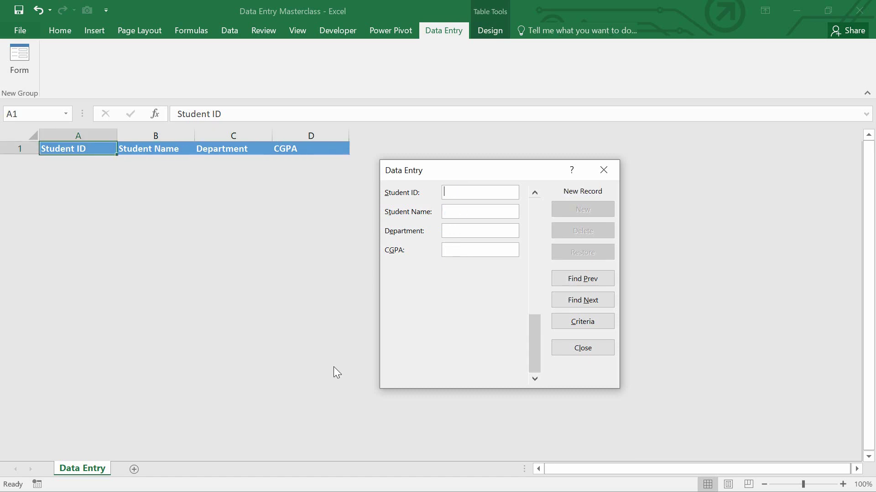
pyautogui.write('103')
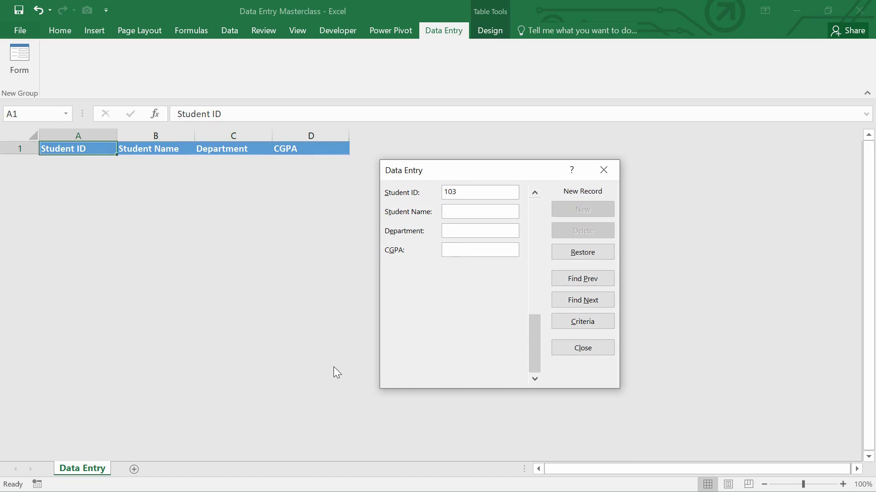
pyautogui.write('S')
pyautogui.write('adik')
pyautogui.write('EEE')
pyautogui.write('3.')
pyautogui.write('5')
pyautogui.press('Return')
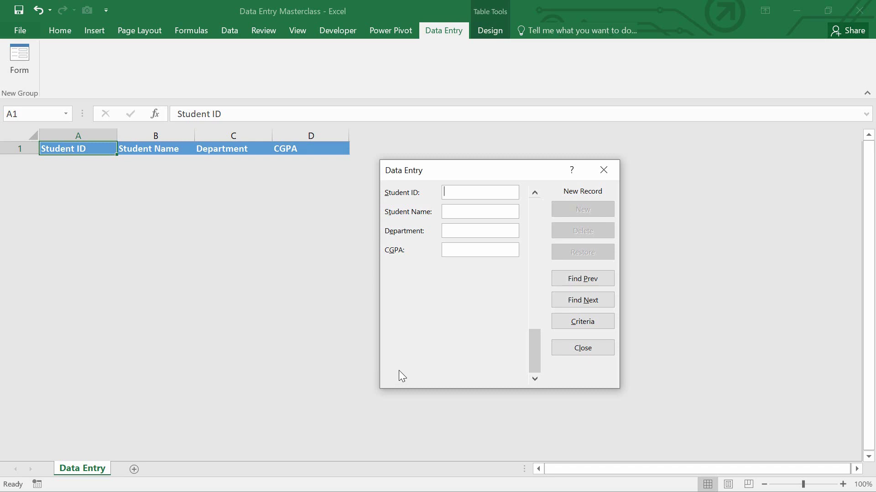
# Submit a record with ID 103, the student's name, department Eco and CGPA 3.5.
pyautogui.write('103')
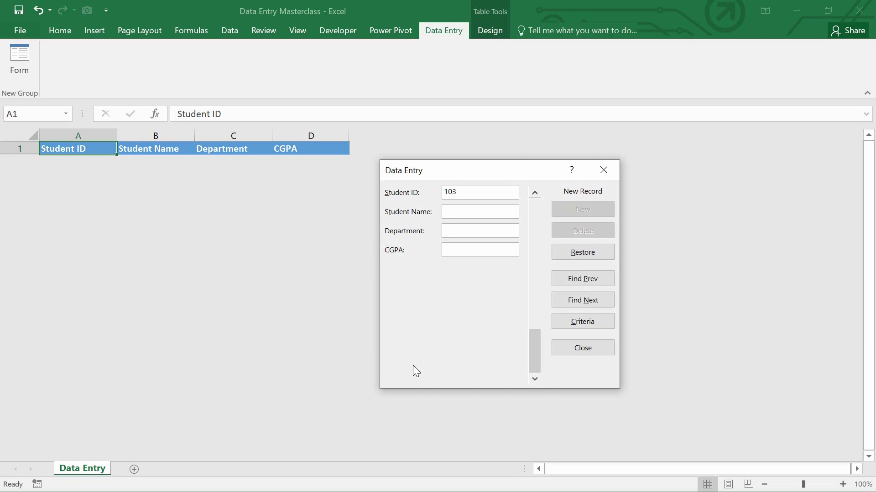
pyautogui.write('Faysal')
pyautogui.press('Tab')
pyautogui.write('Eco')
pyautogui.write('3')
pyautogui.write('.5')
pyautogui.press('Return')
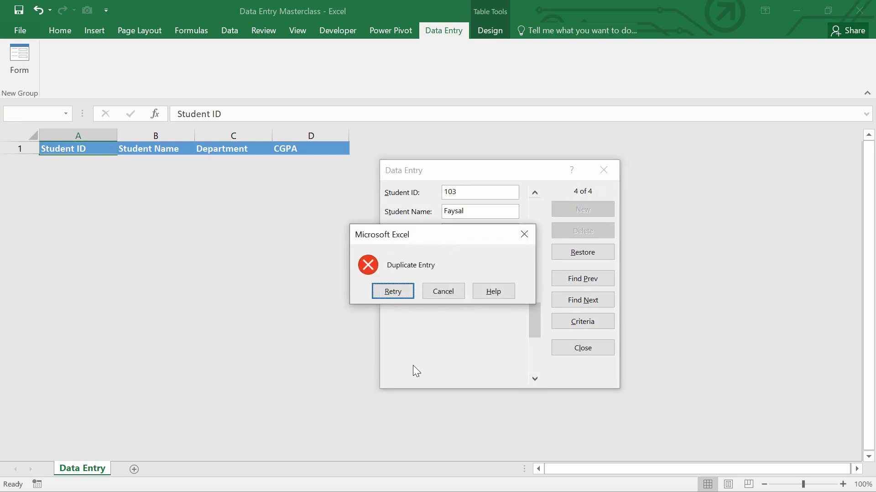
# After the duplicate-ID rejection, change the ID to 104, resubmit, and close the form.
pyautogui.click(397, 290)
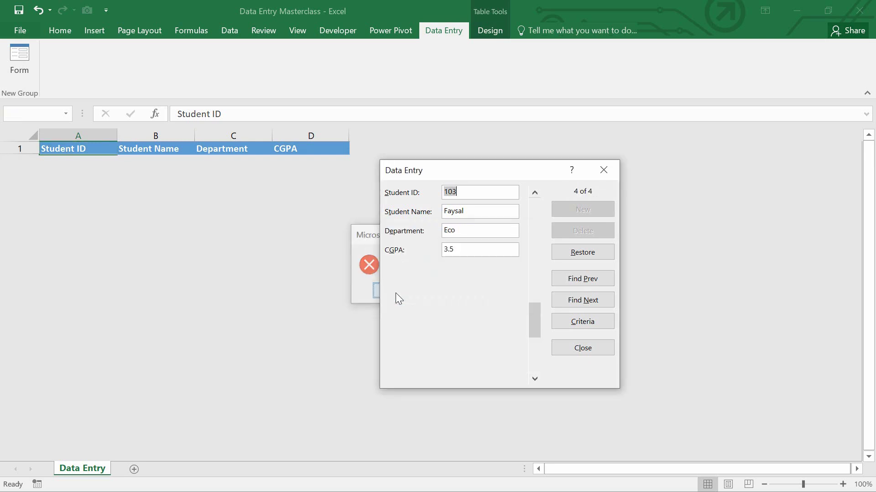
pyautogui.write('104')
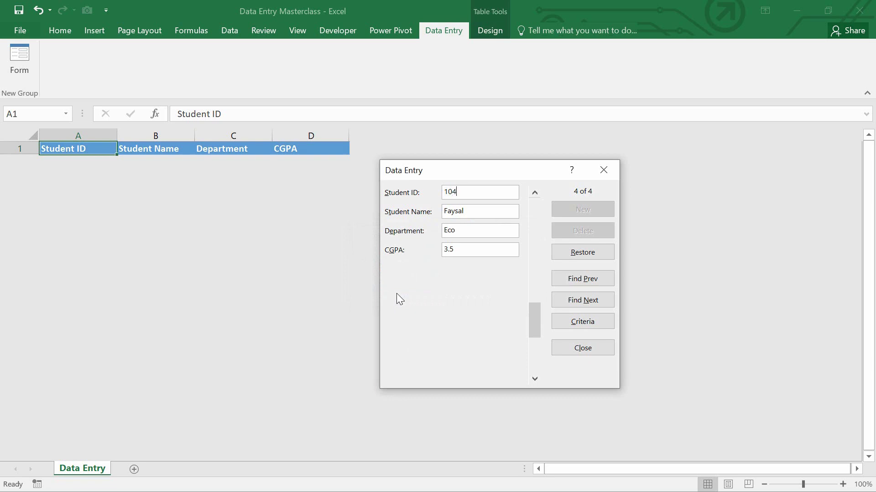
pyautogui.press('Return')
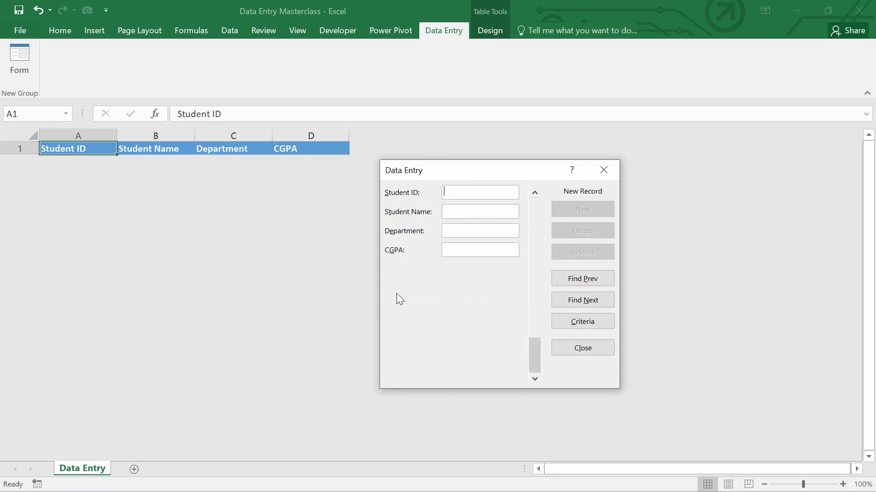
pyautogui.click(565, 351)
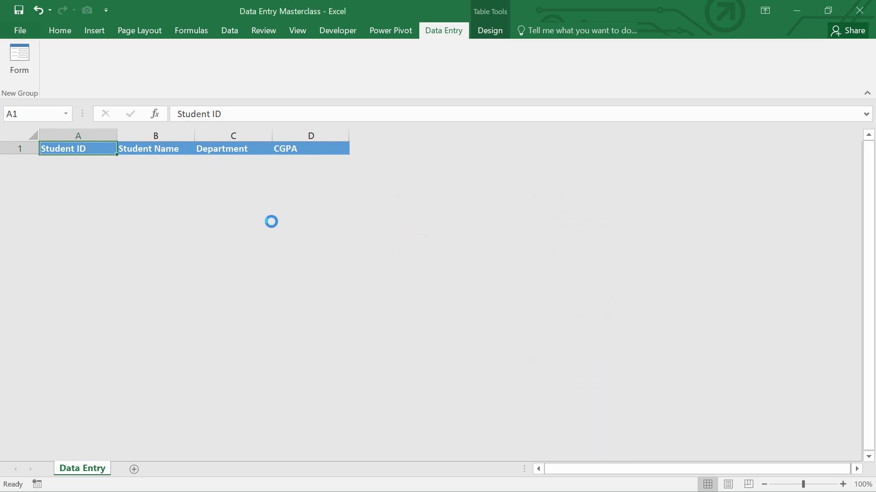
# Unprotect the Data Entry sheet from the Review tab, confirming the password.
pyautogui.click(14, 149)
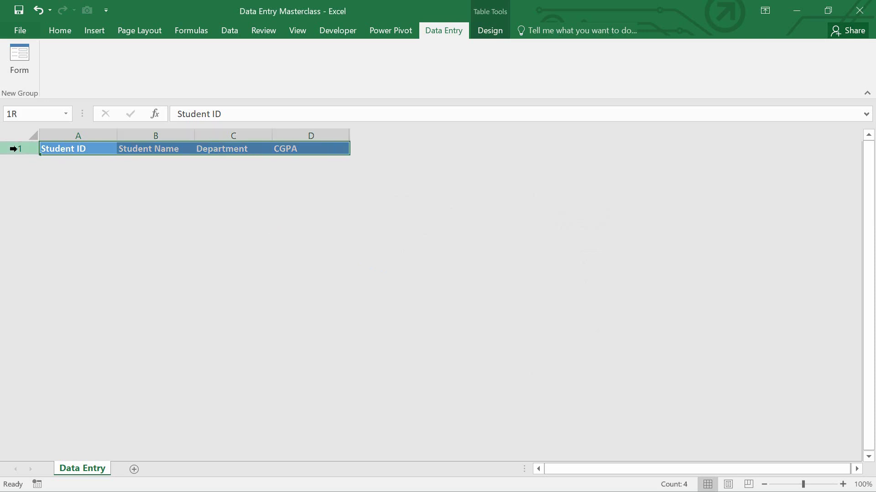
pyautogui.click(61, 33)
pyautogui.click(261, 31)
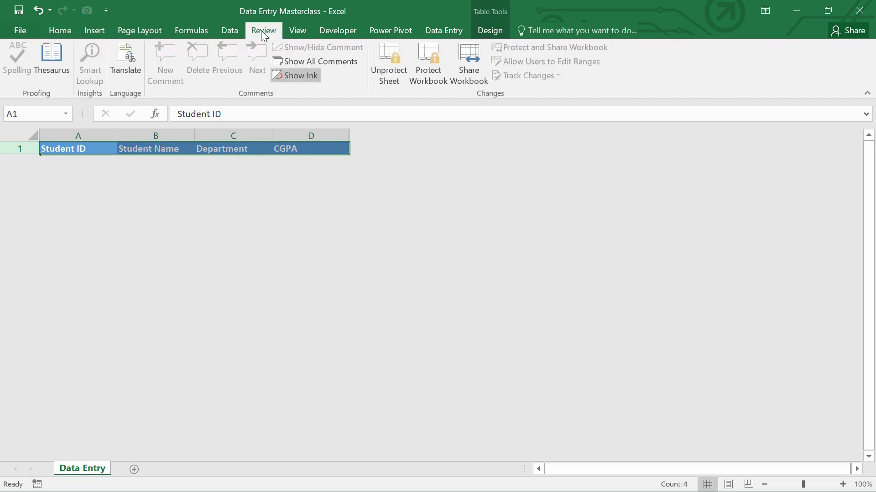
pyautogui.click(387, 81)
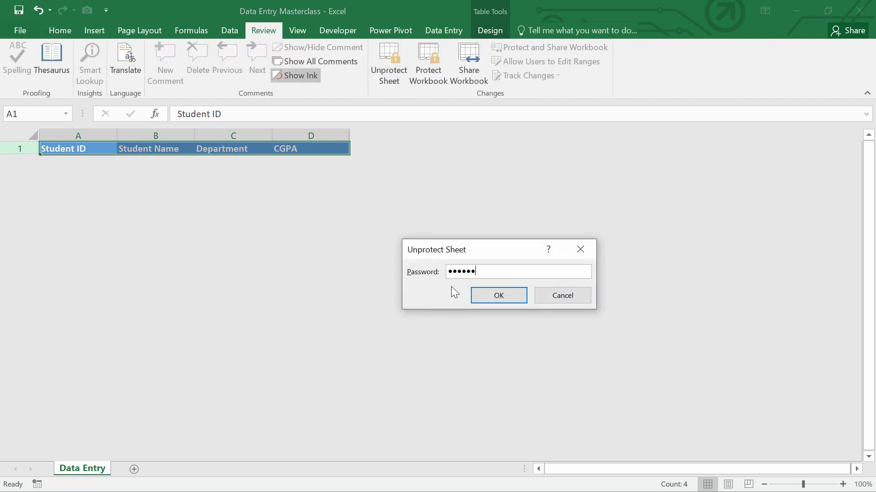
pyautogui.press('Return')
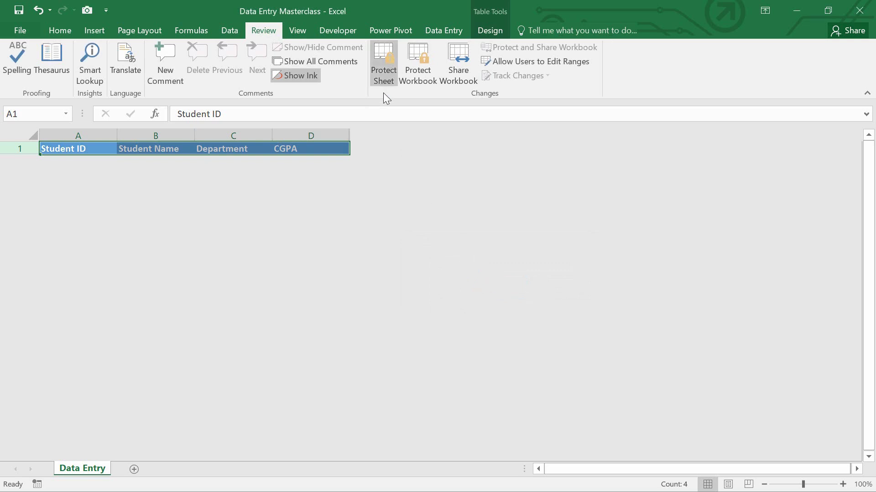
# Unhide the rows at row 1 to reveal student records 101–104.
pyautogui.click(19, 148)
pyautogui.rightClick(23, 148)
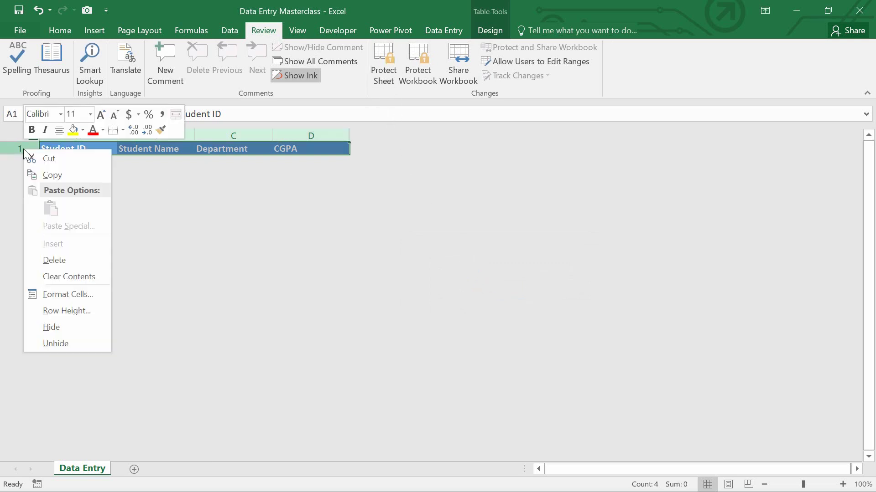
pyautogui.click(46, 343)
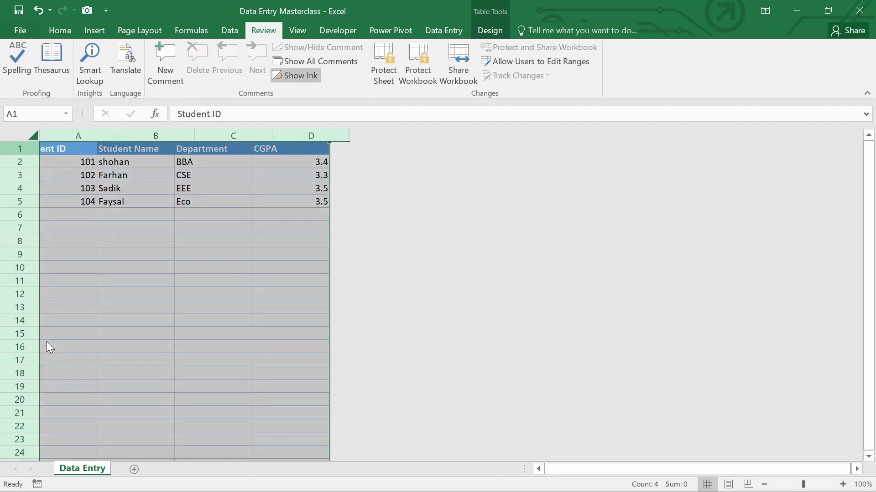
pyautogui.click(168, 252)
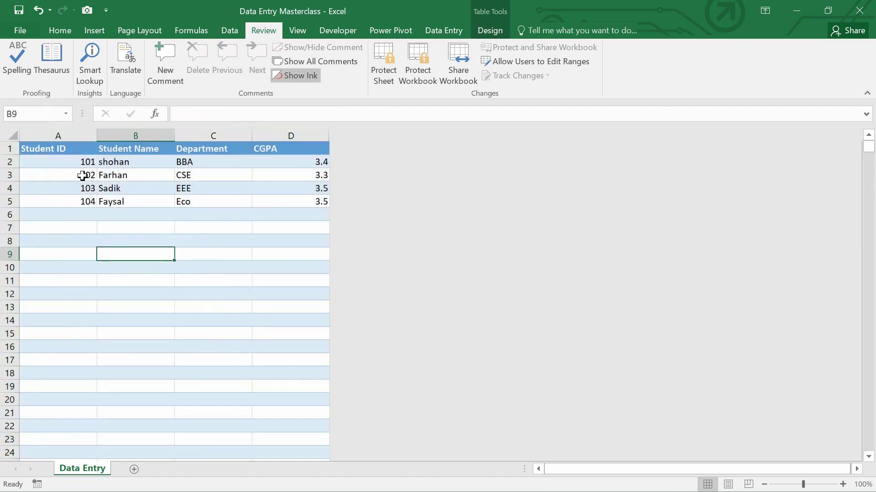